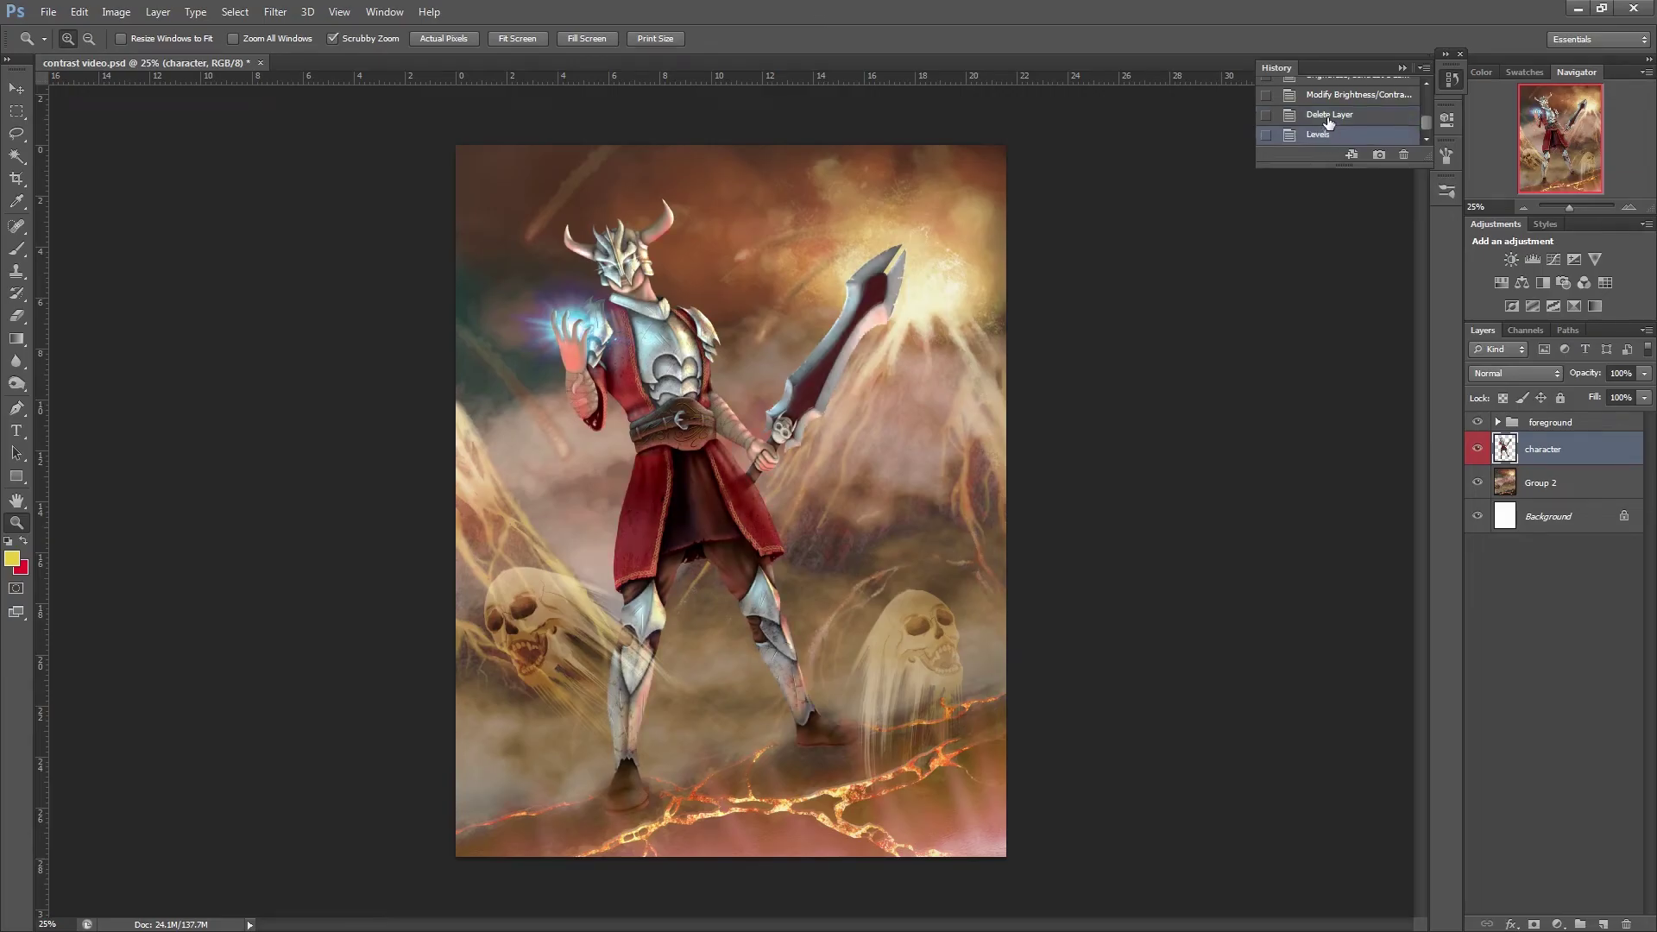
- Toggle the Levels adjustment off, on and off again in History, ending on Delete Layer
click(1330, 117)
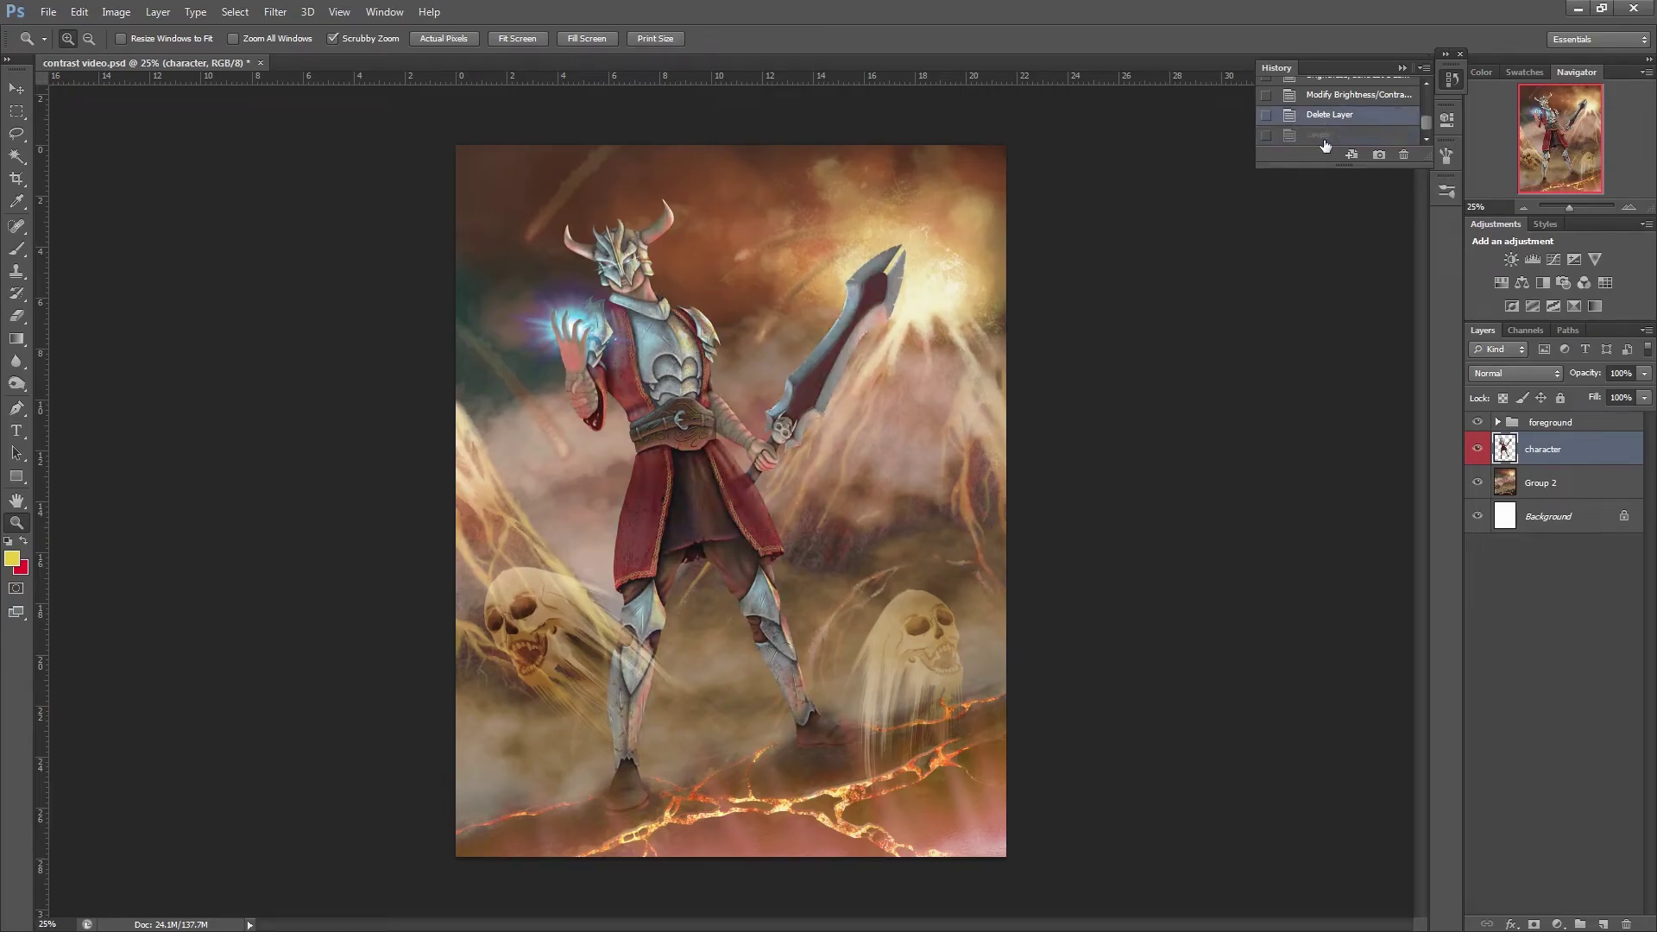
click(1325, 138)
click(1328, 121)
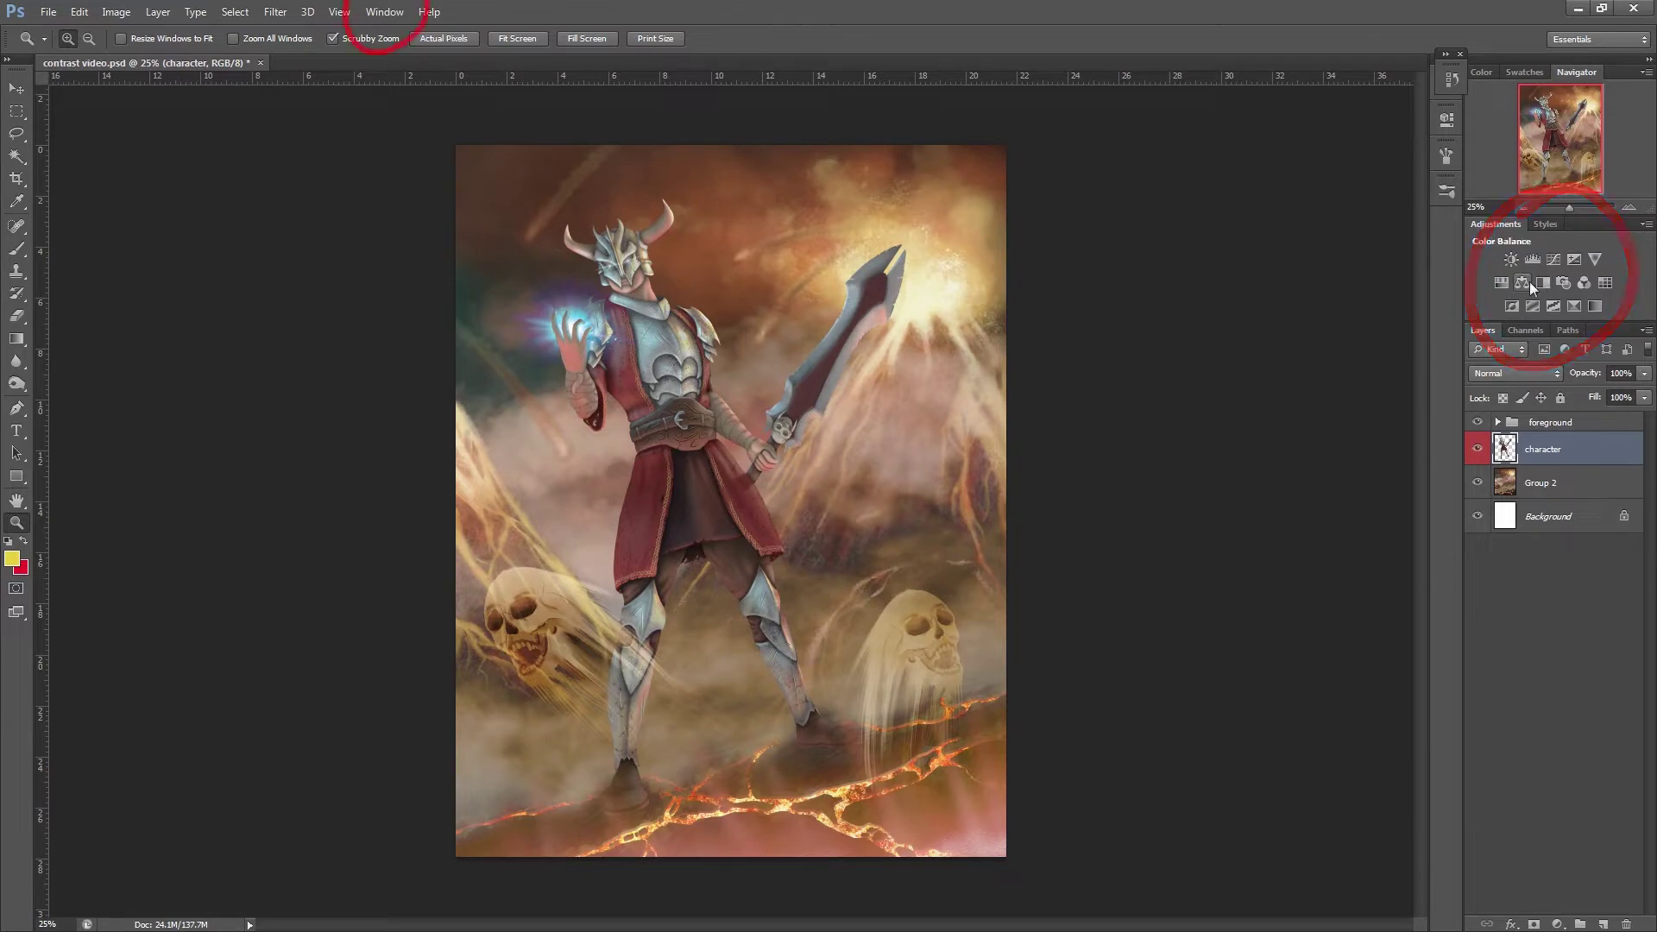
click(385, 11)
mouse_move(387, 33)
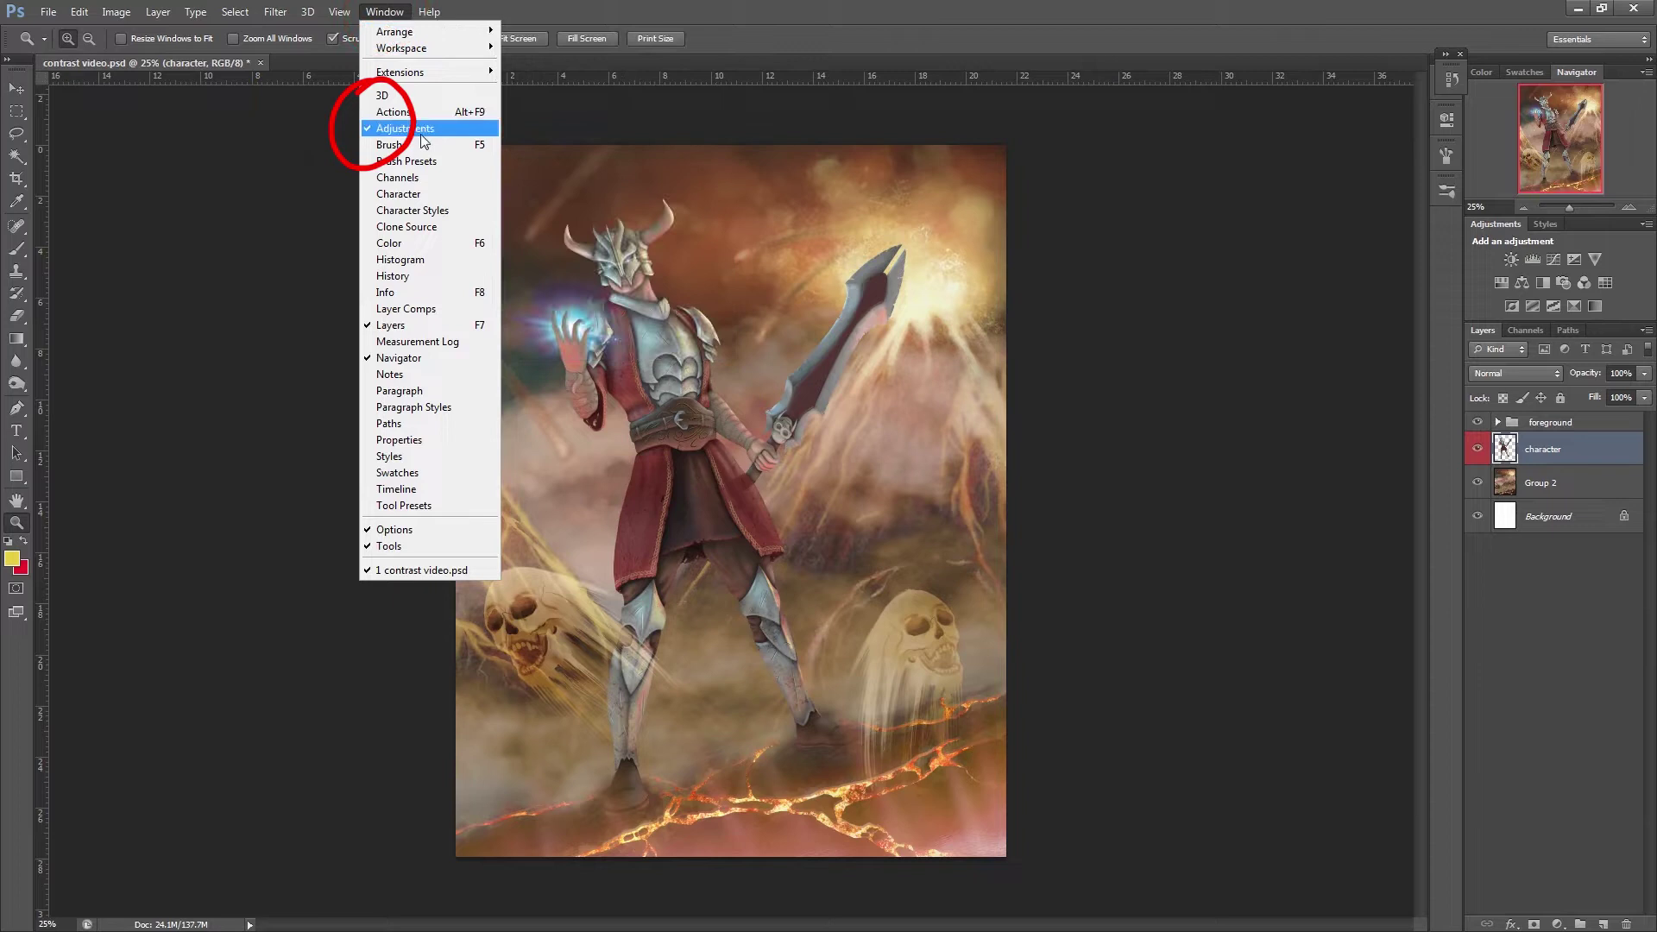
key(Escape)
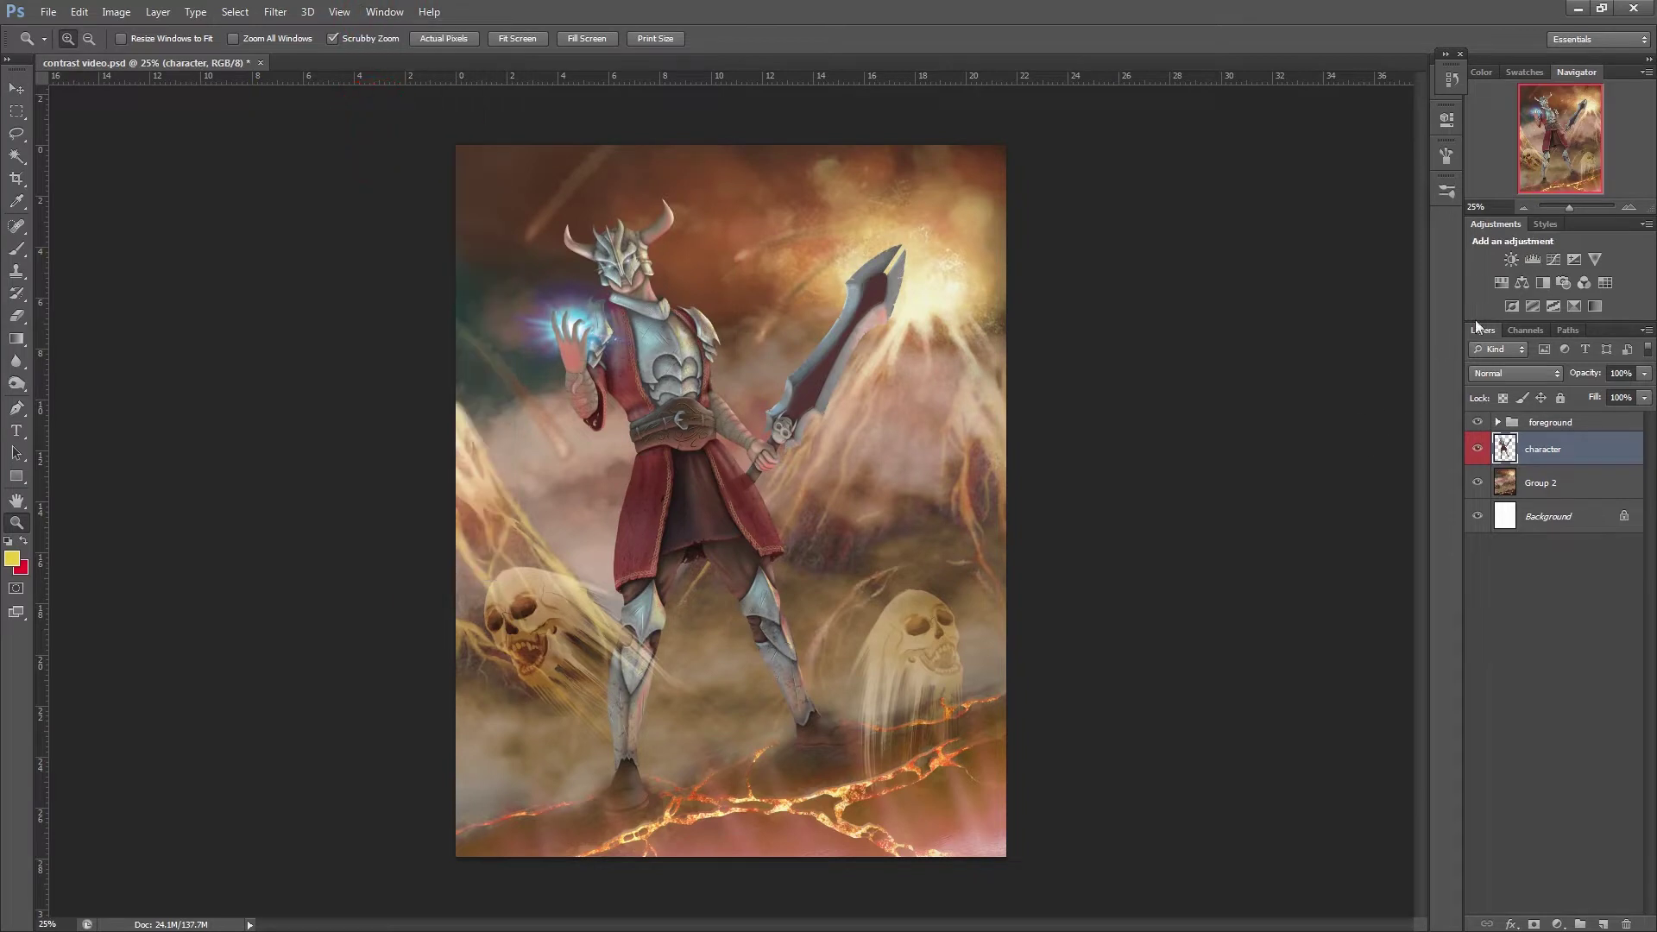
click(1511, 259)
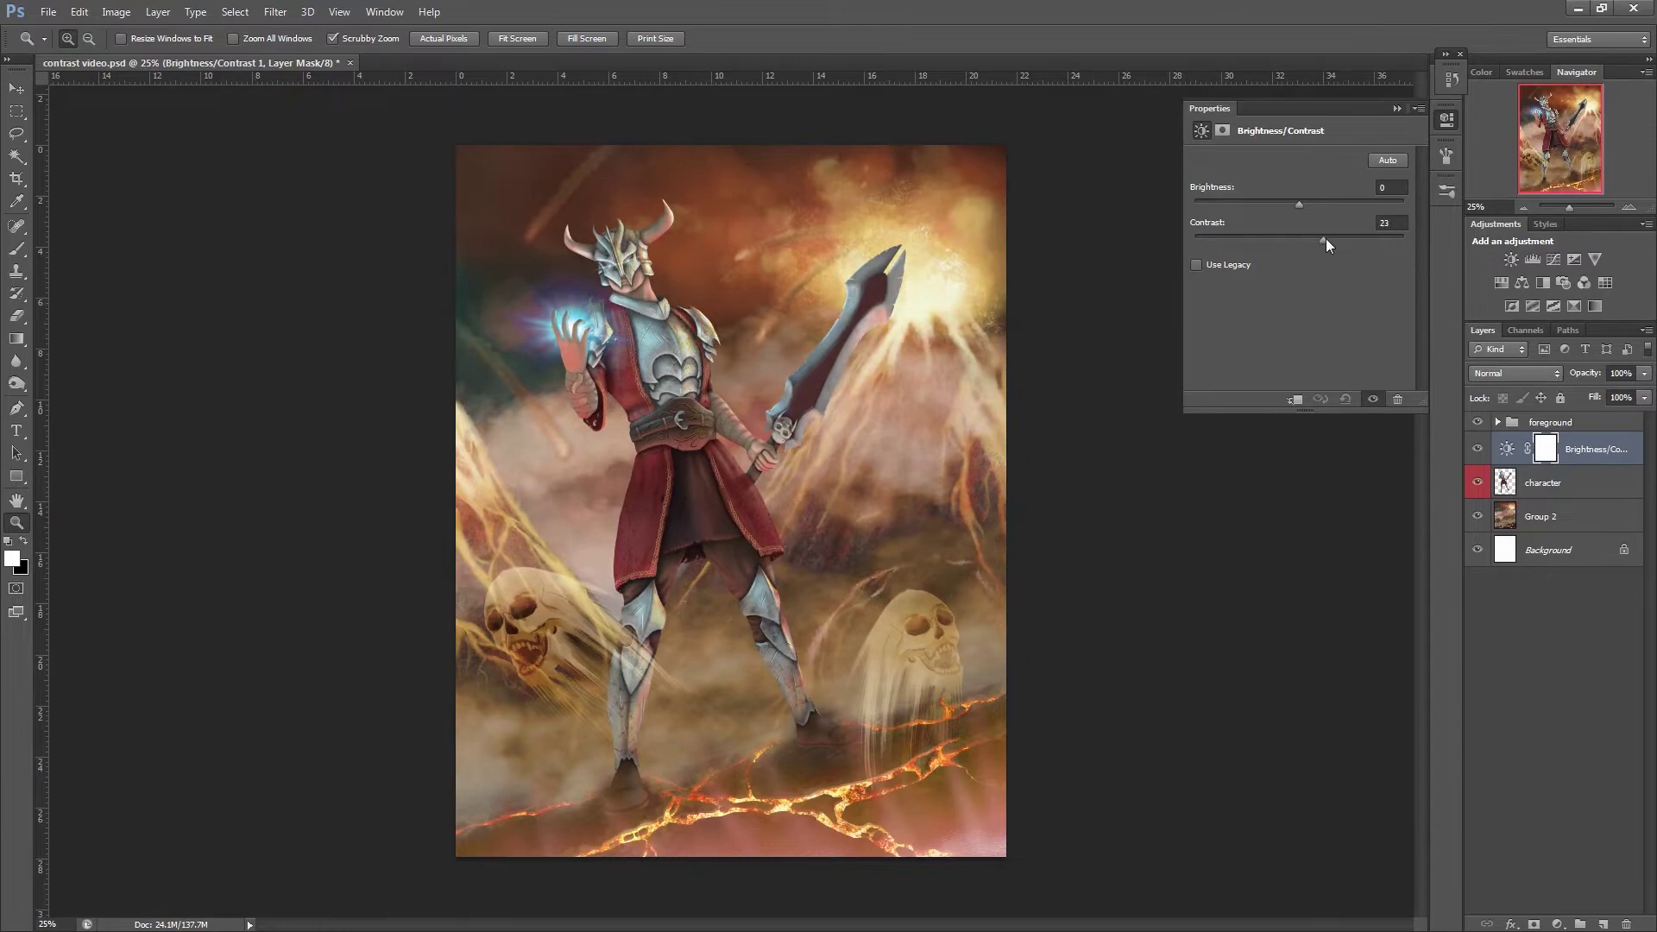
drag(1359, 236, 1302, 209)
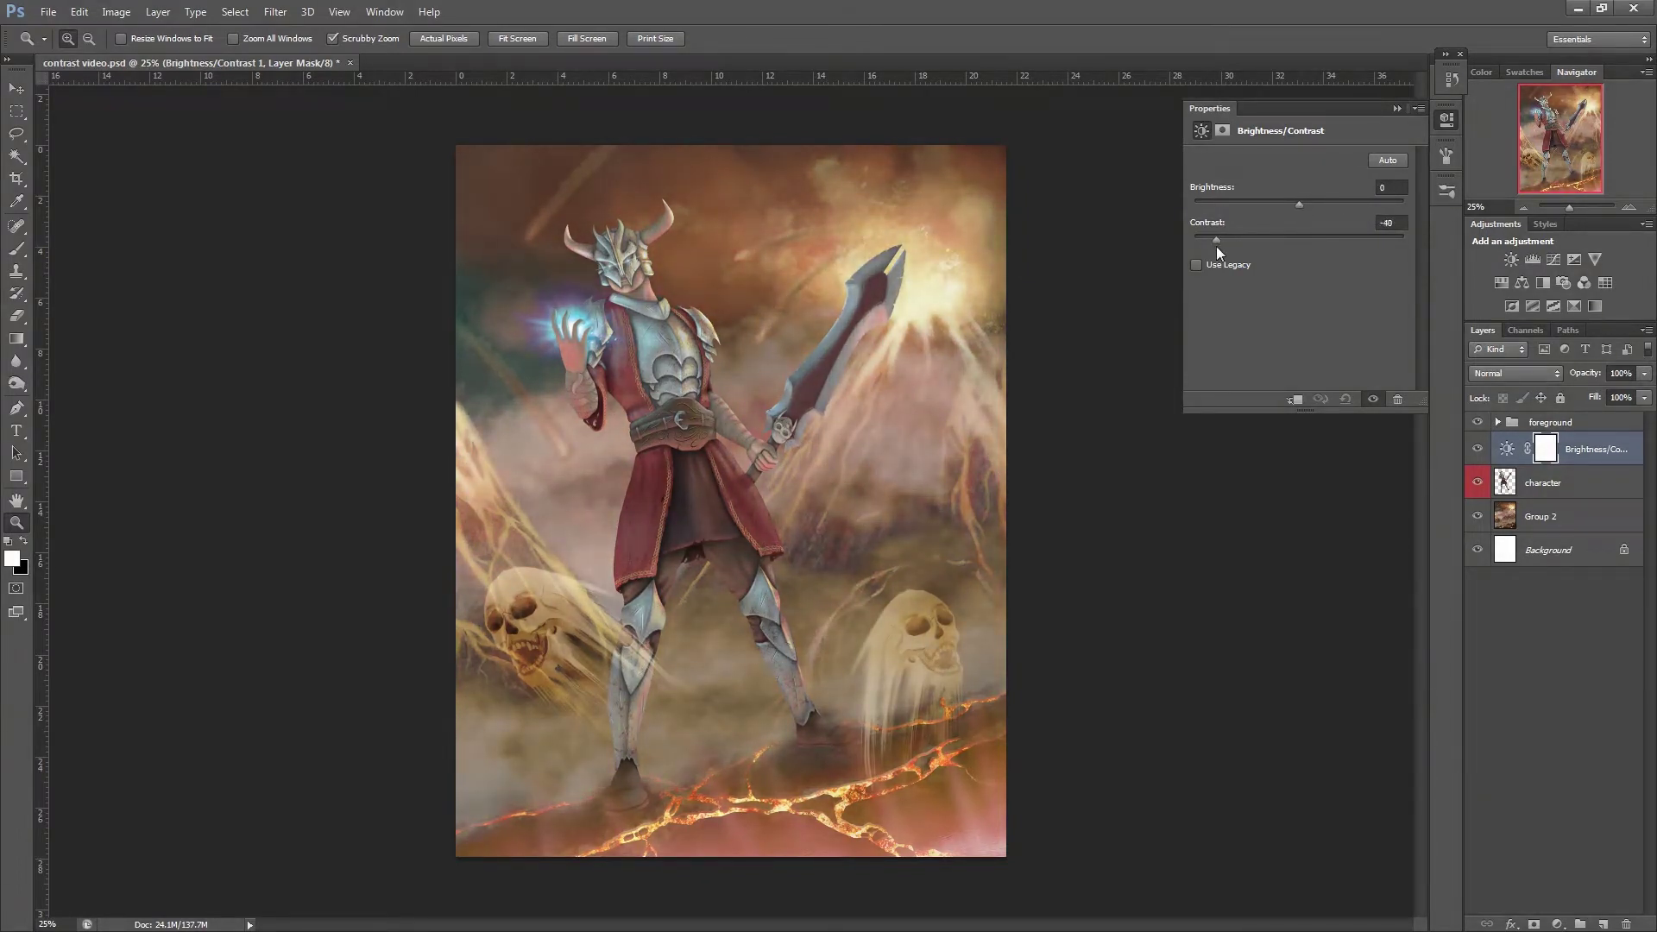
drag(1226, 250, 1281, 245)
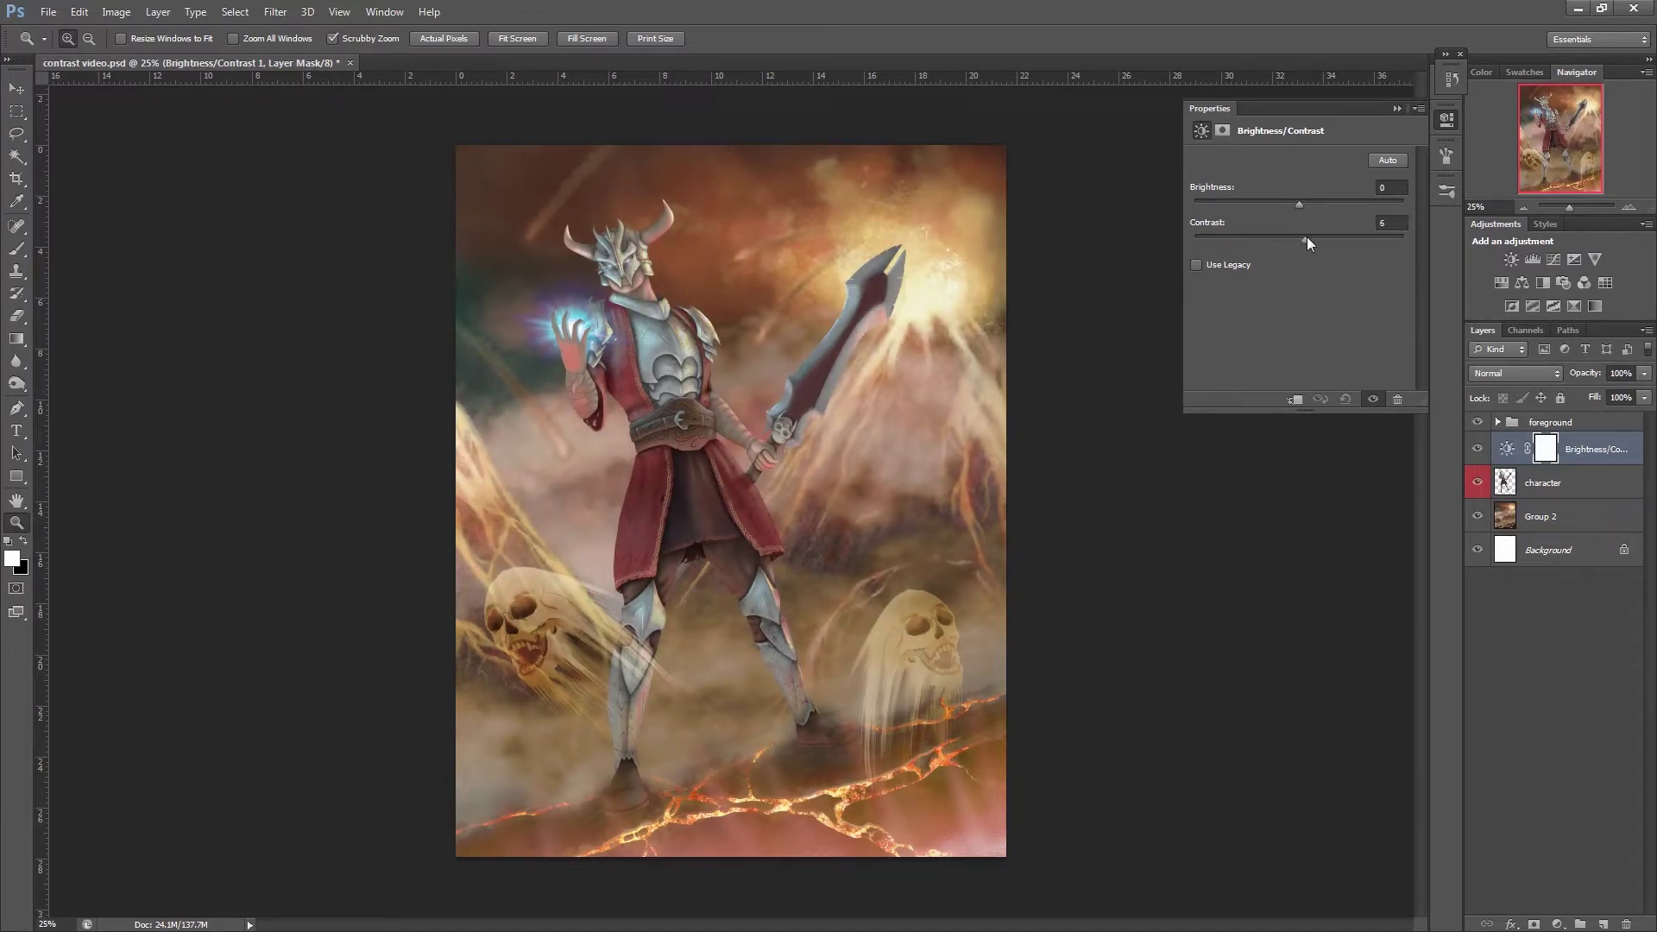
mouse_move(1307, 241)
mouse_down()
mouse_move(1352, 241)
mouse_move(1301, 239)
mouse_up()
click(1397, 109)
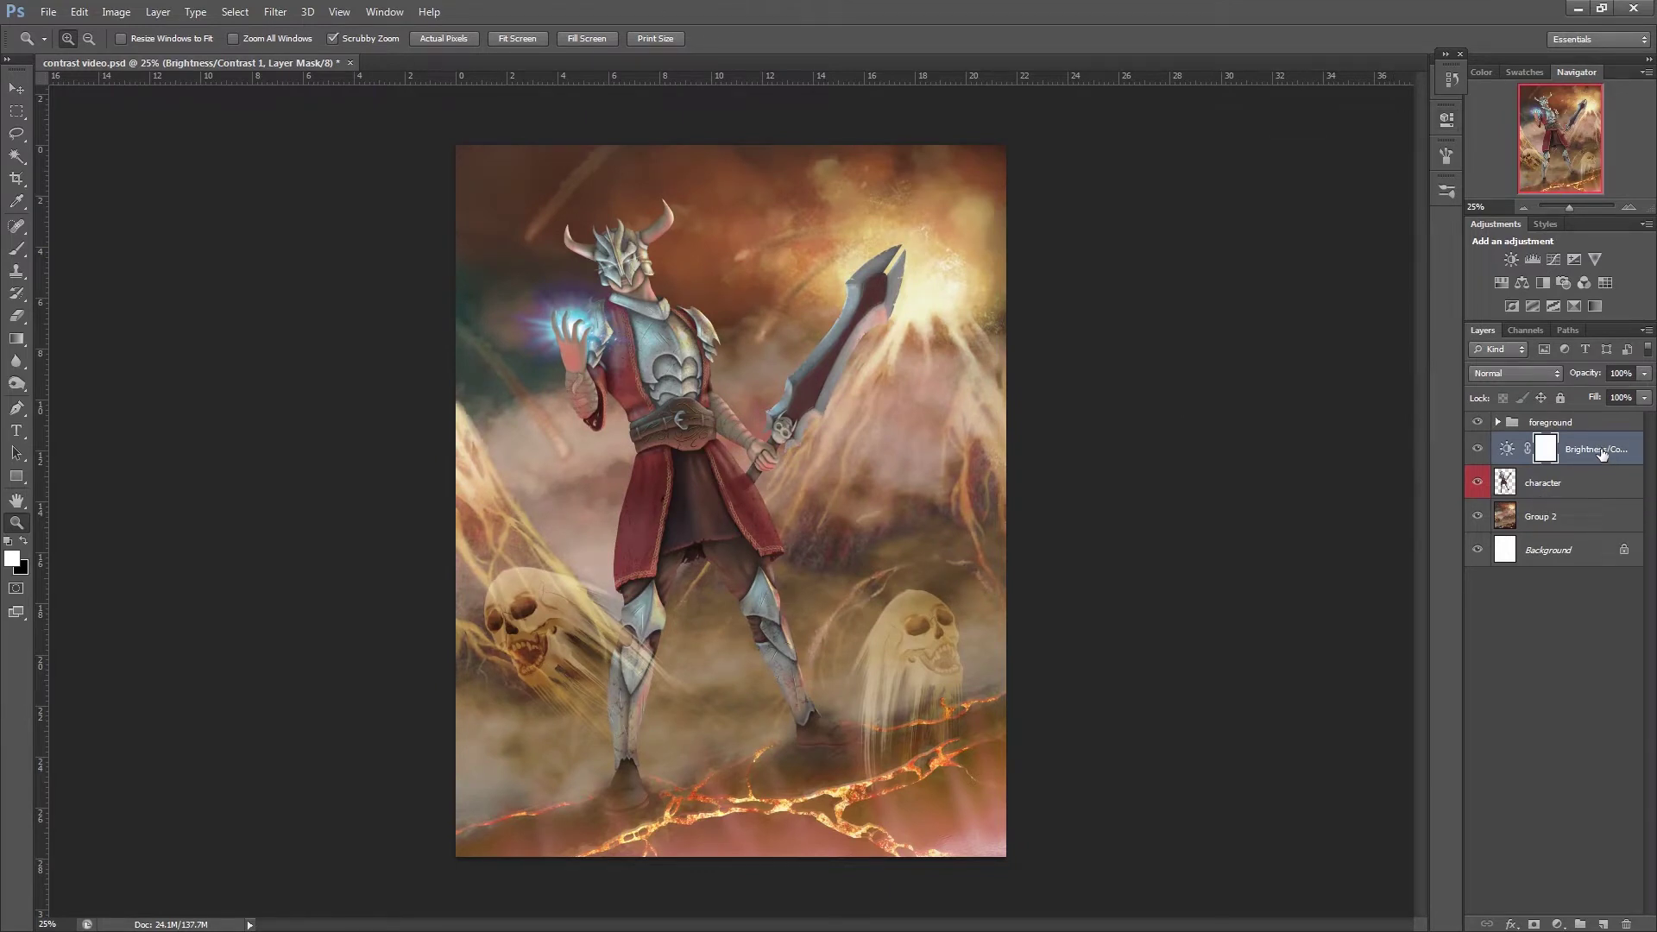
drag(1603, 453, 1626, 924)
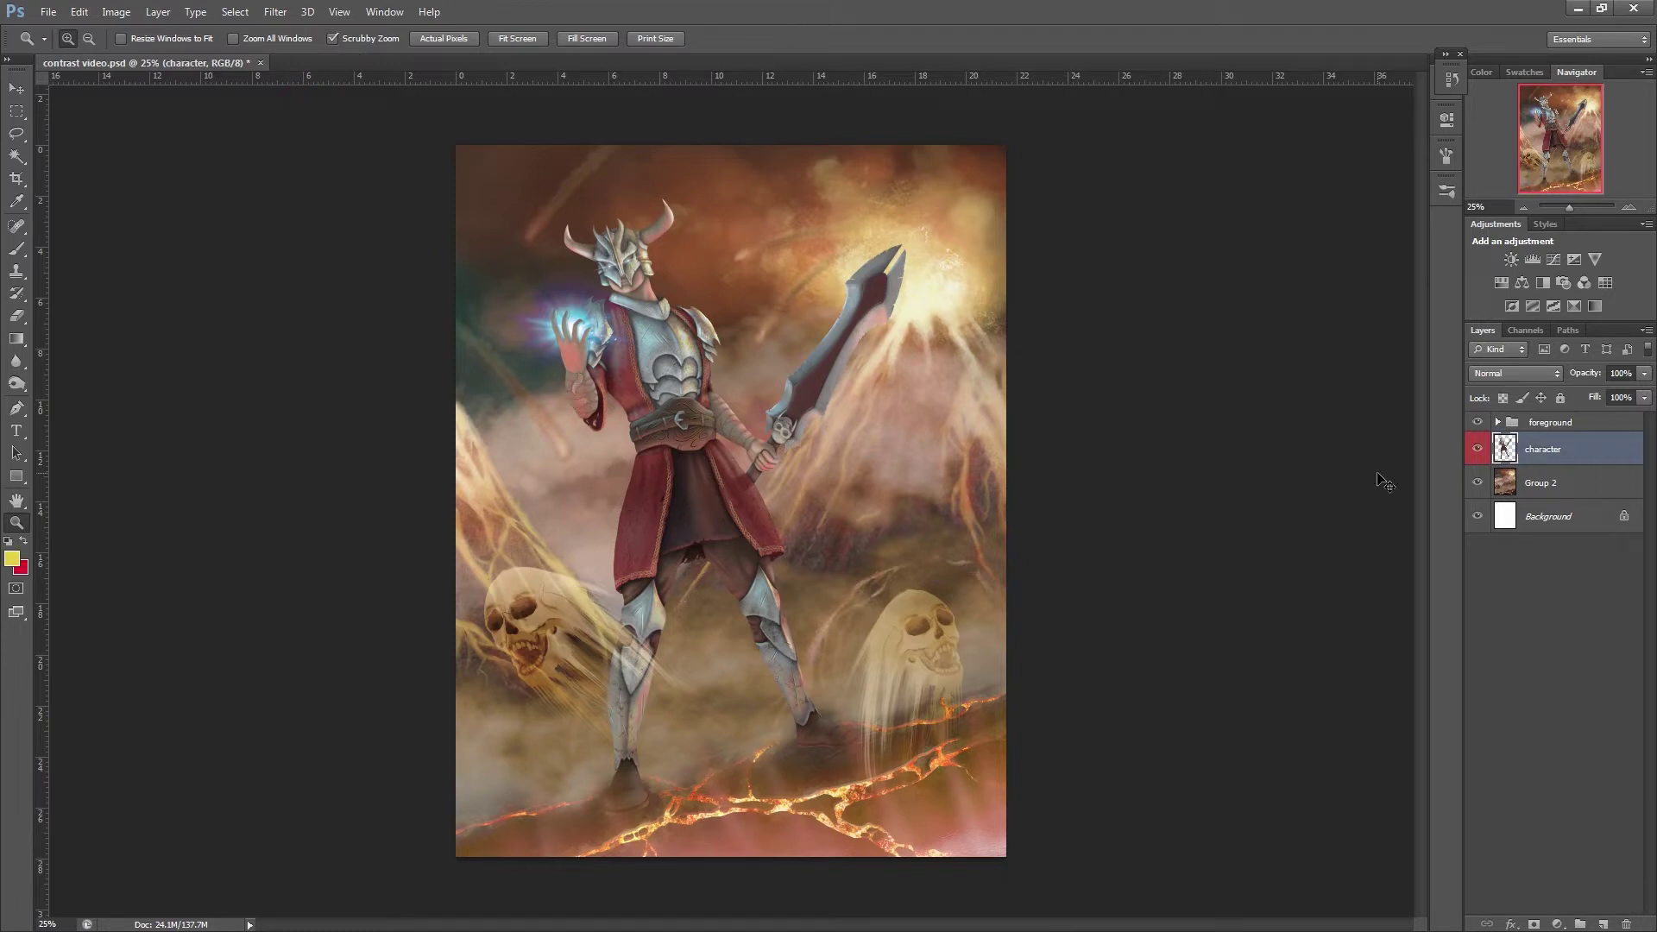
- Open Levels on the character layer with Ctrl+L and raise the black input to 17
key(ctrl+l)
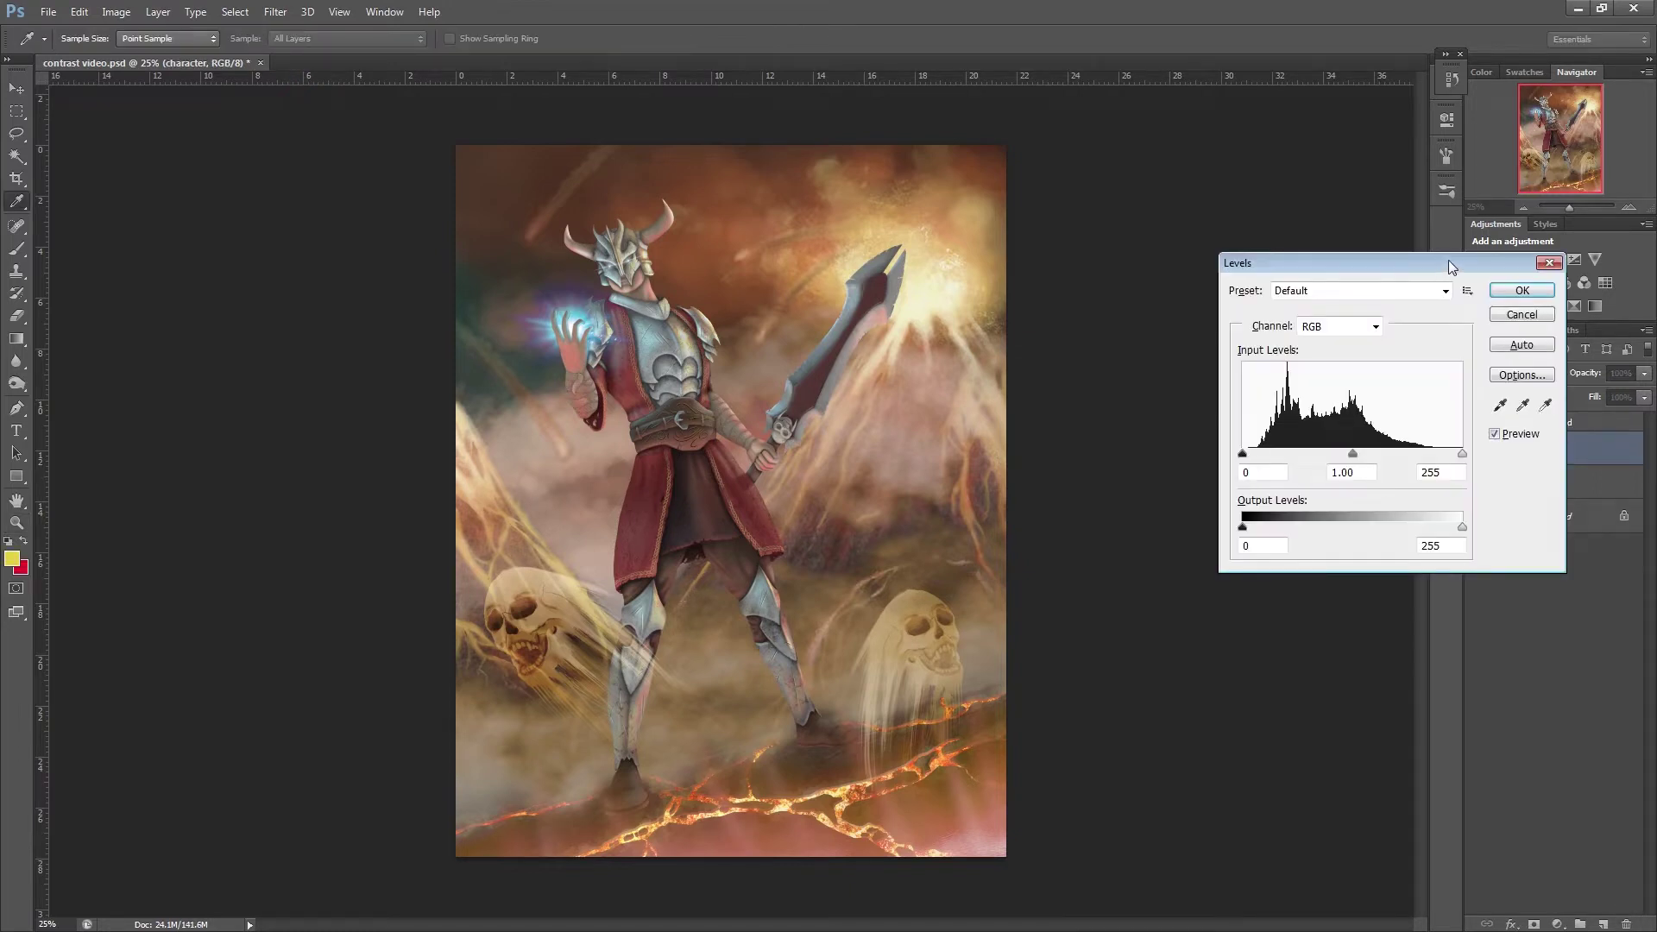
drag(1449, 260, 1292, 222)
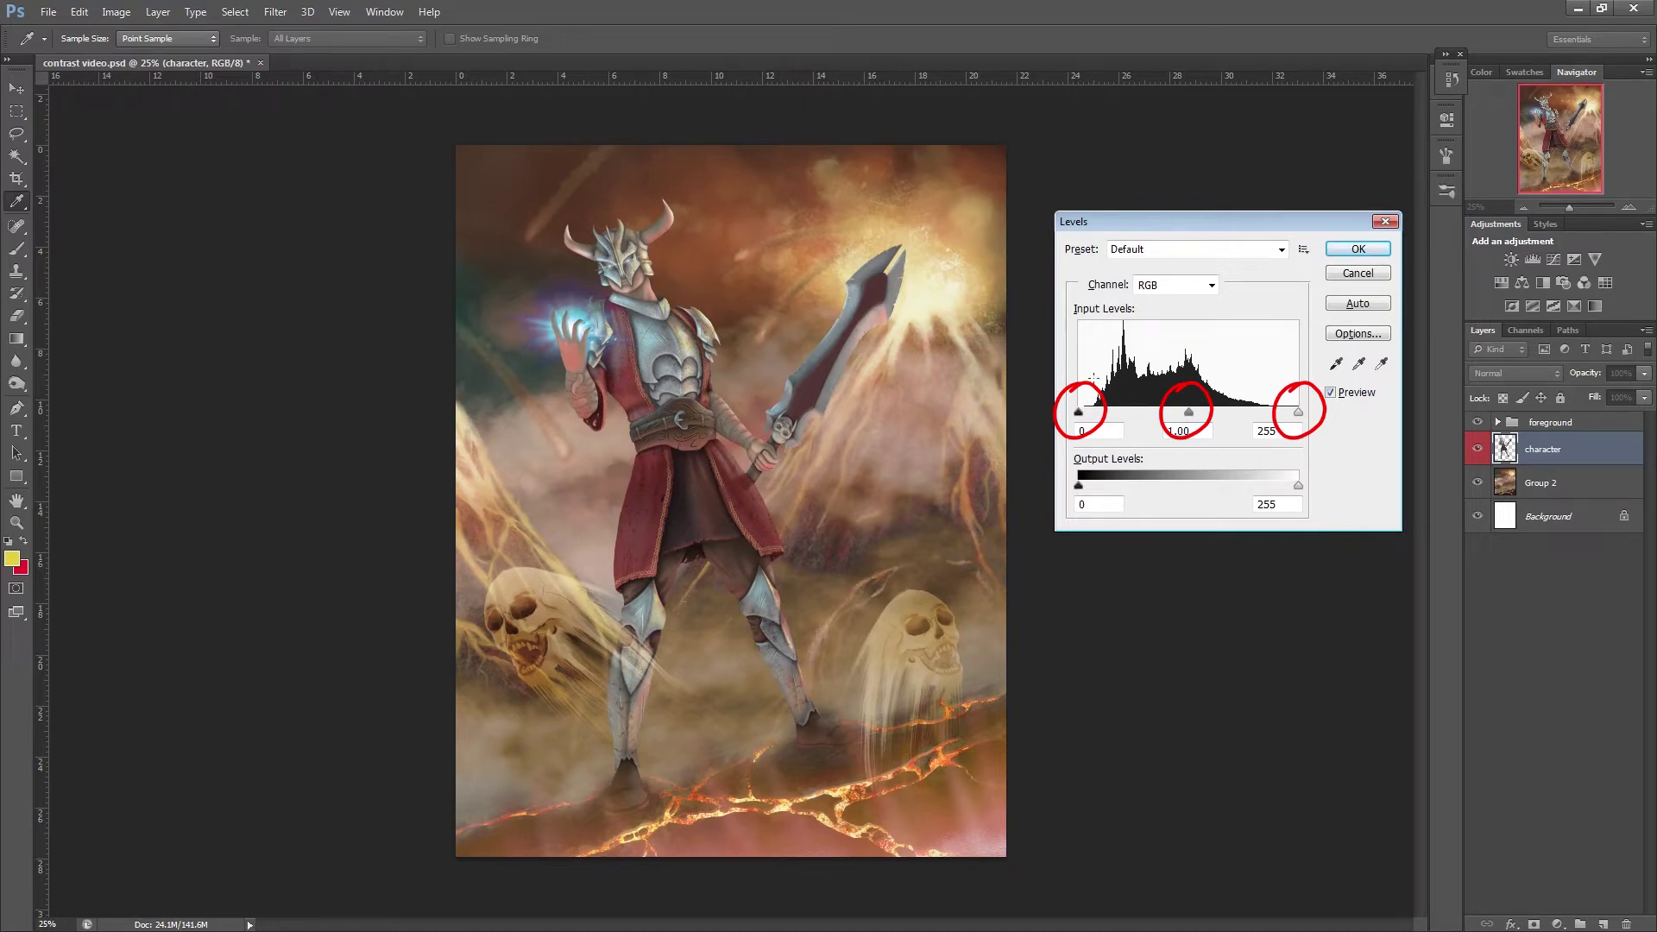
mouse_move(1078, 413)
mouse_down()
mouse_move(1118, 416)
mouse_move(1078, 416)
mouse_up()
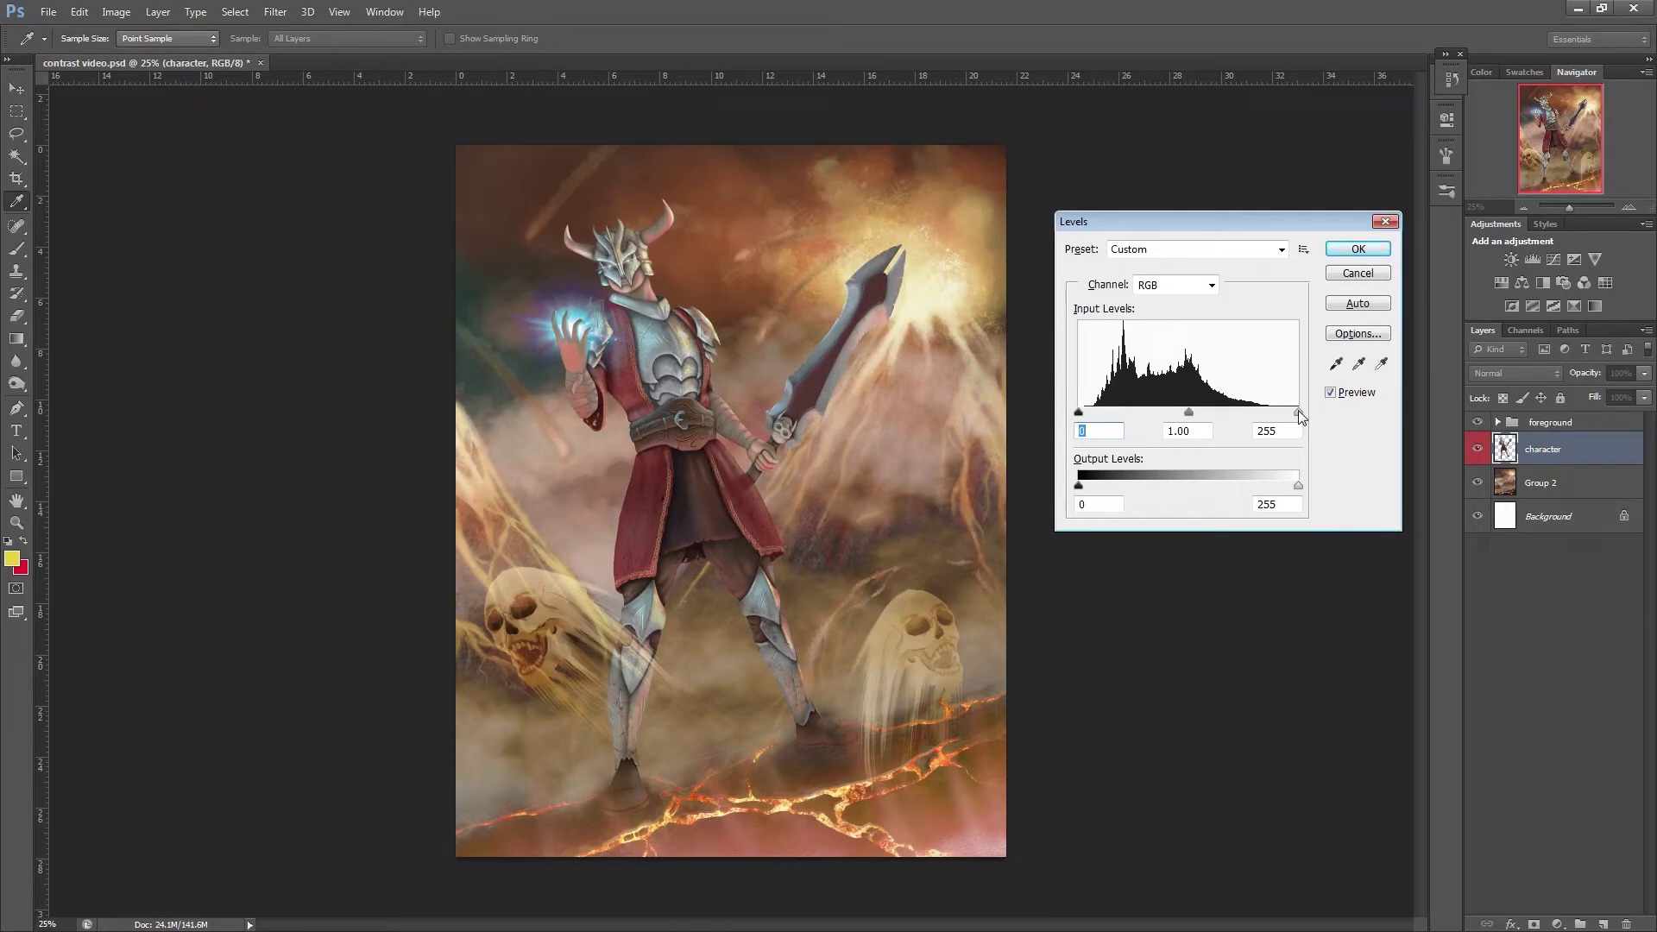
- Tune the Levels input sliders, settling on black 19, midtone 0.97 and white 216
mouse_move(1298, 411)
mouse_down()
mouse_move(1285, 418)
mouse_move(1316, 415)
mouse_up()
drag(1192, 416, 1193, 416)
drag(1079, 418, 1103, 418)
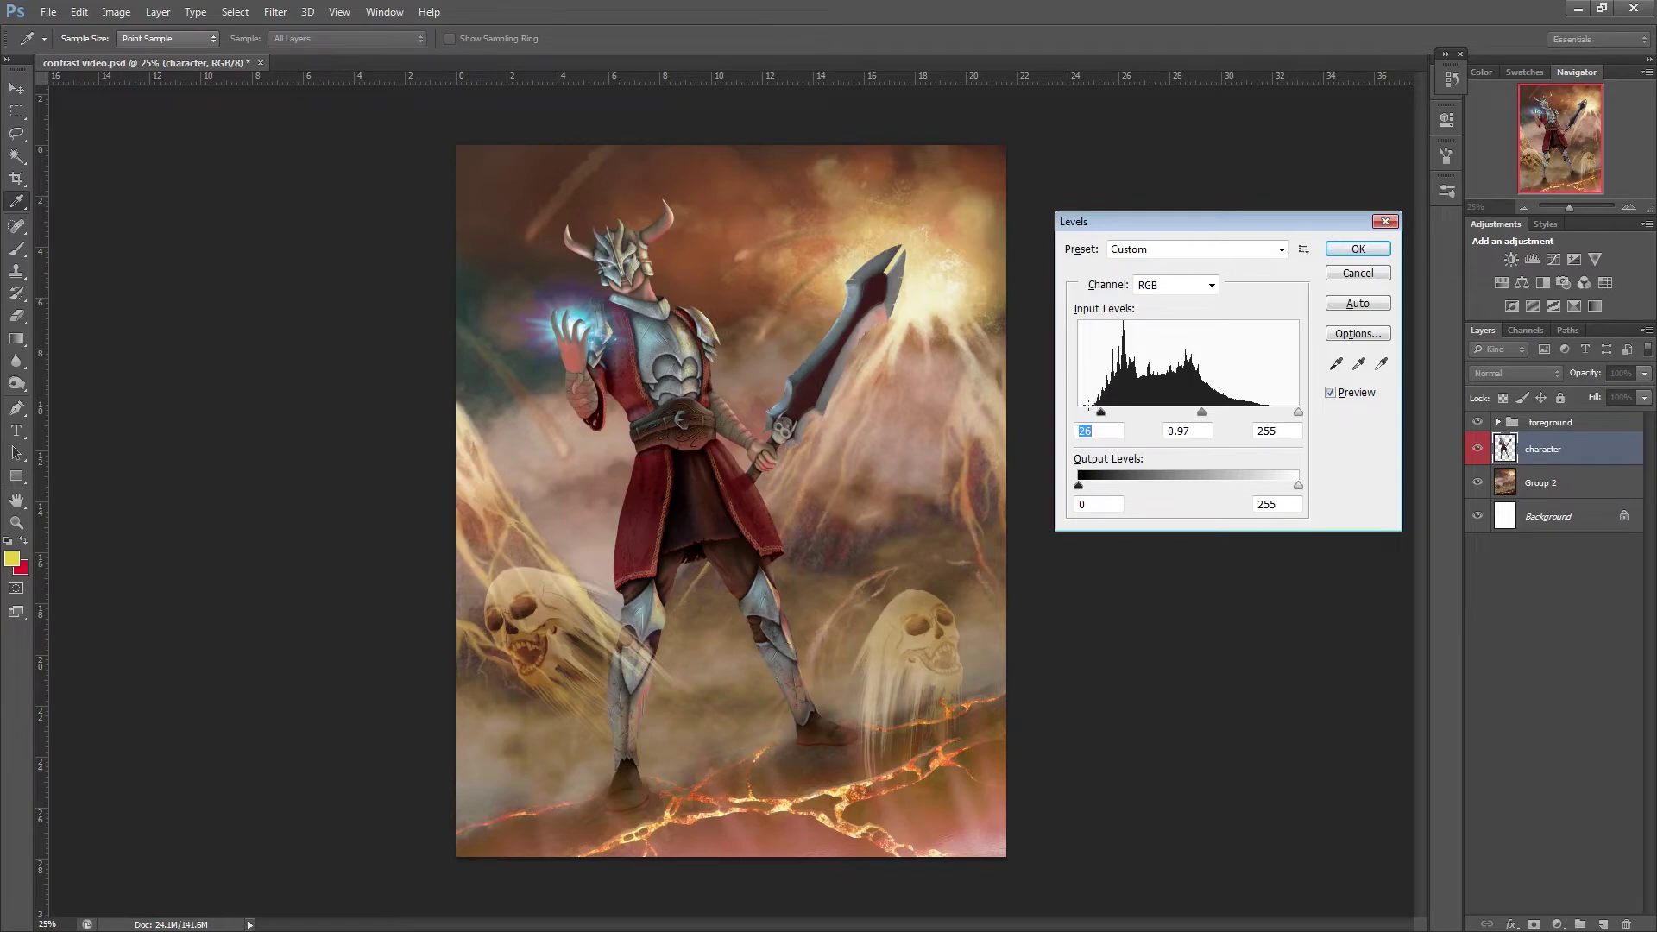
mouse_move(1103, 418)
mouse_down()
mouse_move(1082, 417)
mouse_move(1100, 418)
mouse_up()
mouse_move(1099, 412)
mouse_down()
mouse_move(1129, 419)
mouse_move(1094, 419)
mouse_up()
click(1300, 413)
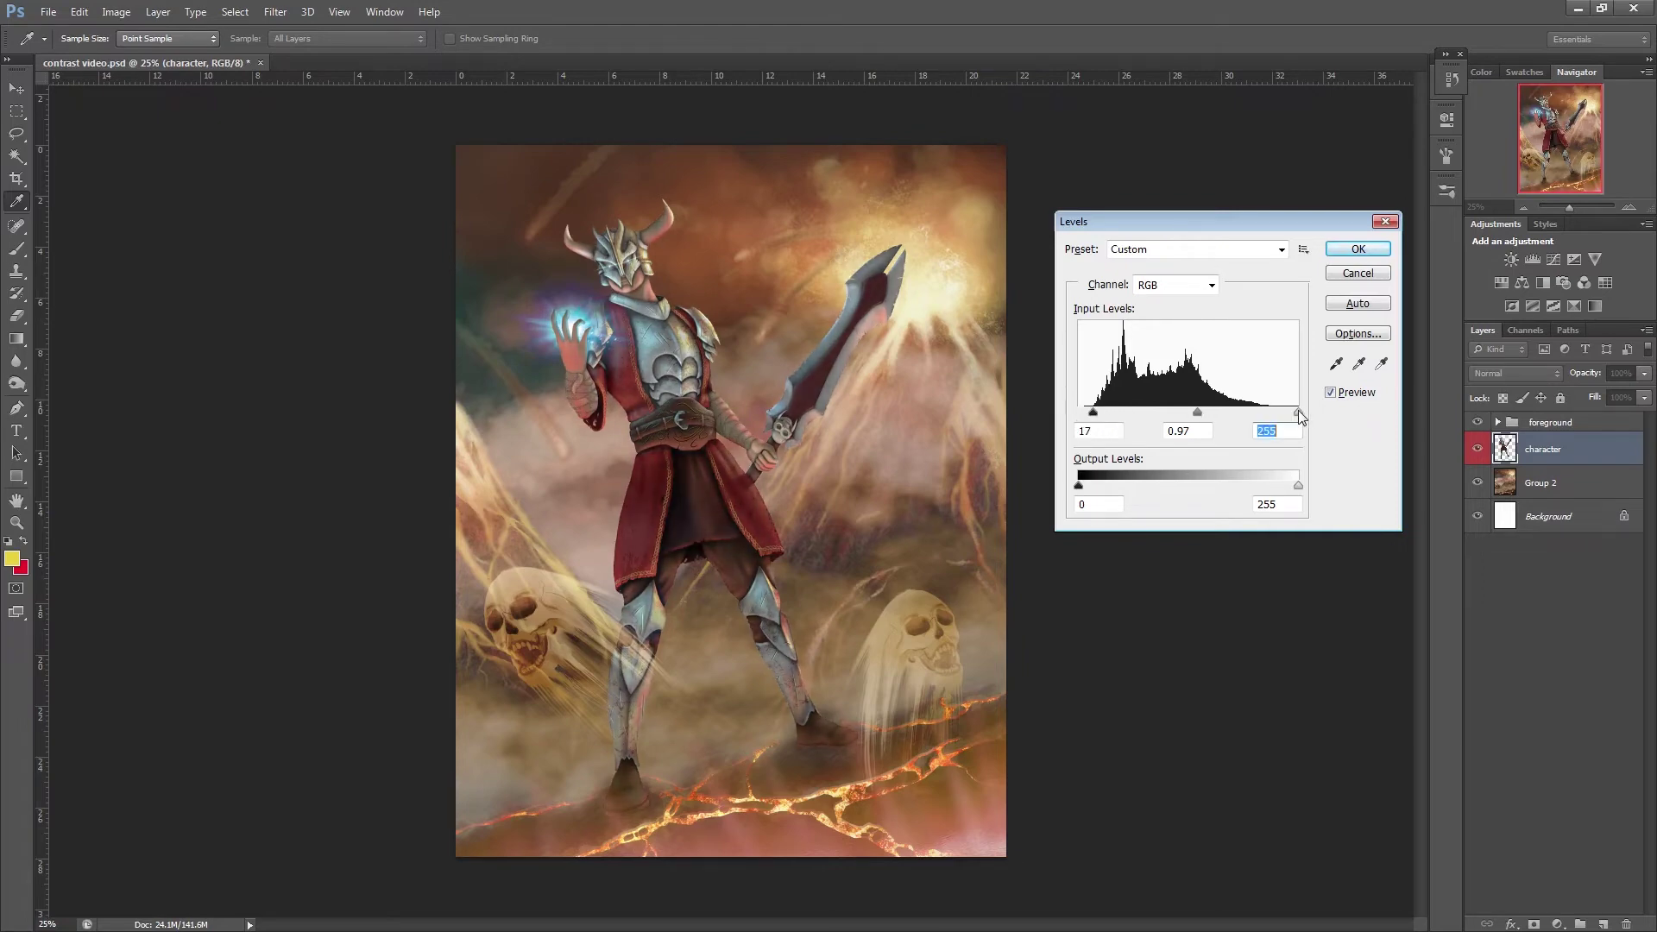
drag(1299, 411, 1266, 411)
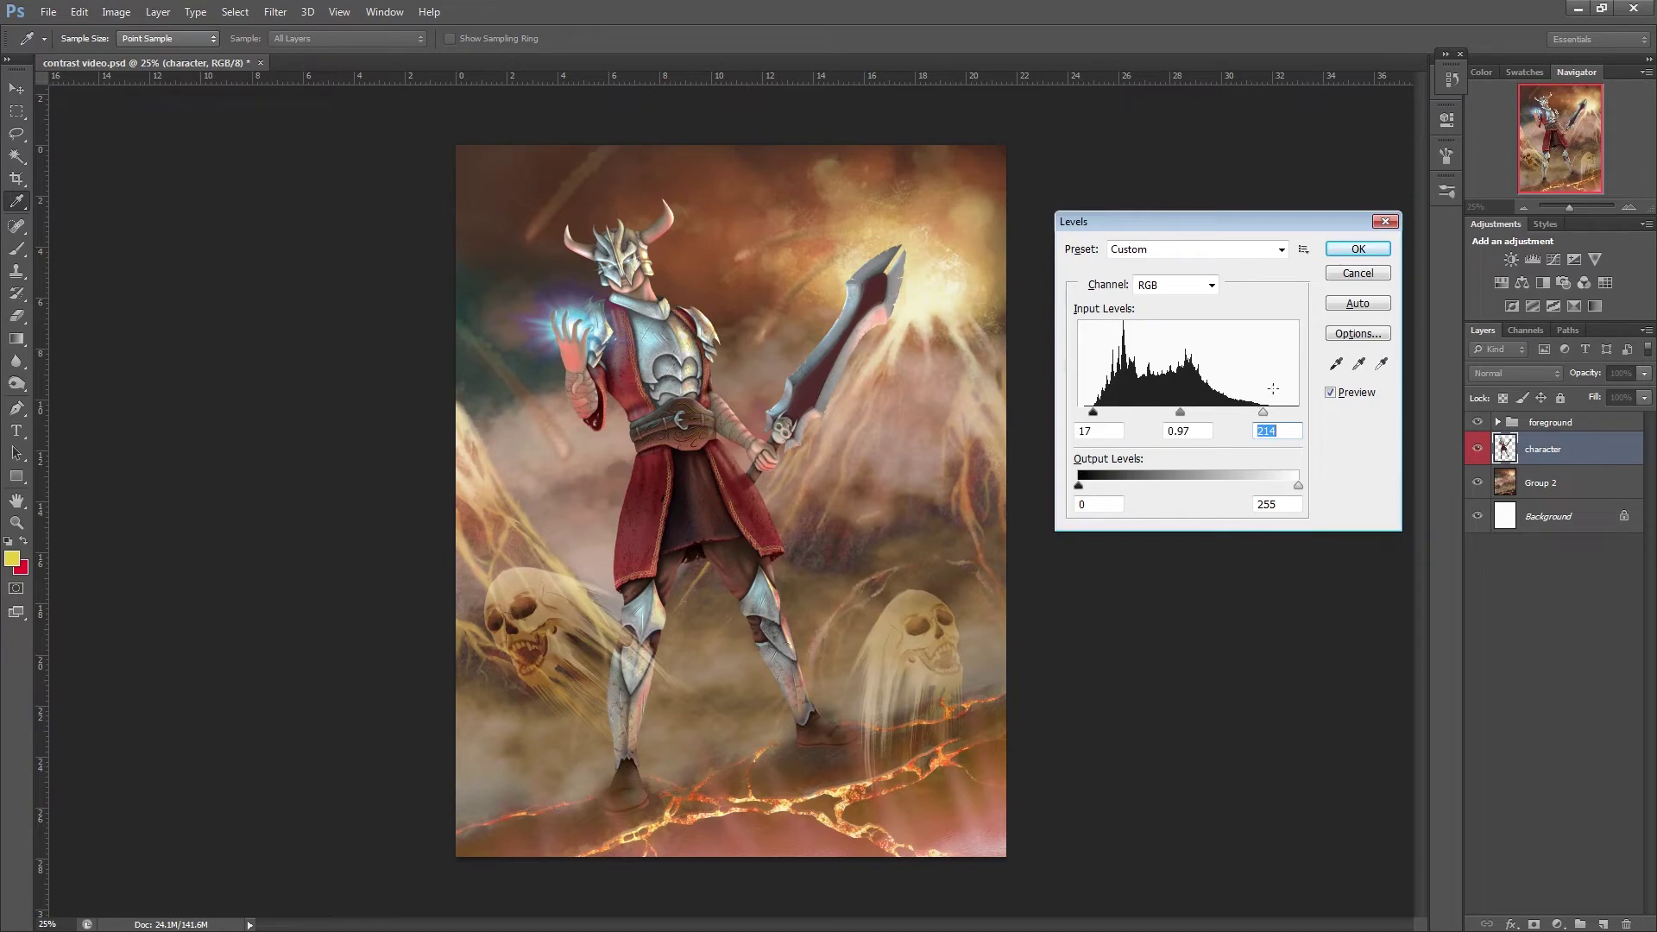
drag(1258, 412, 1219, 413)
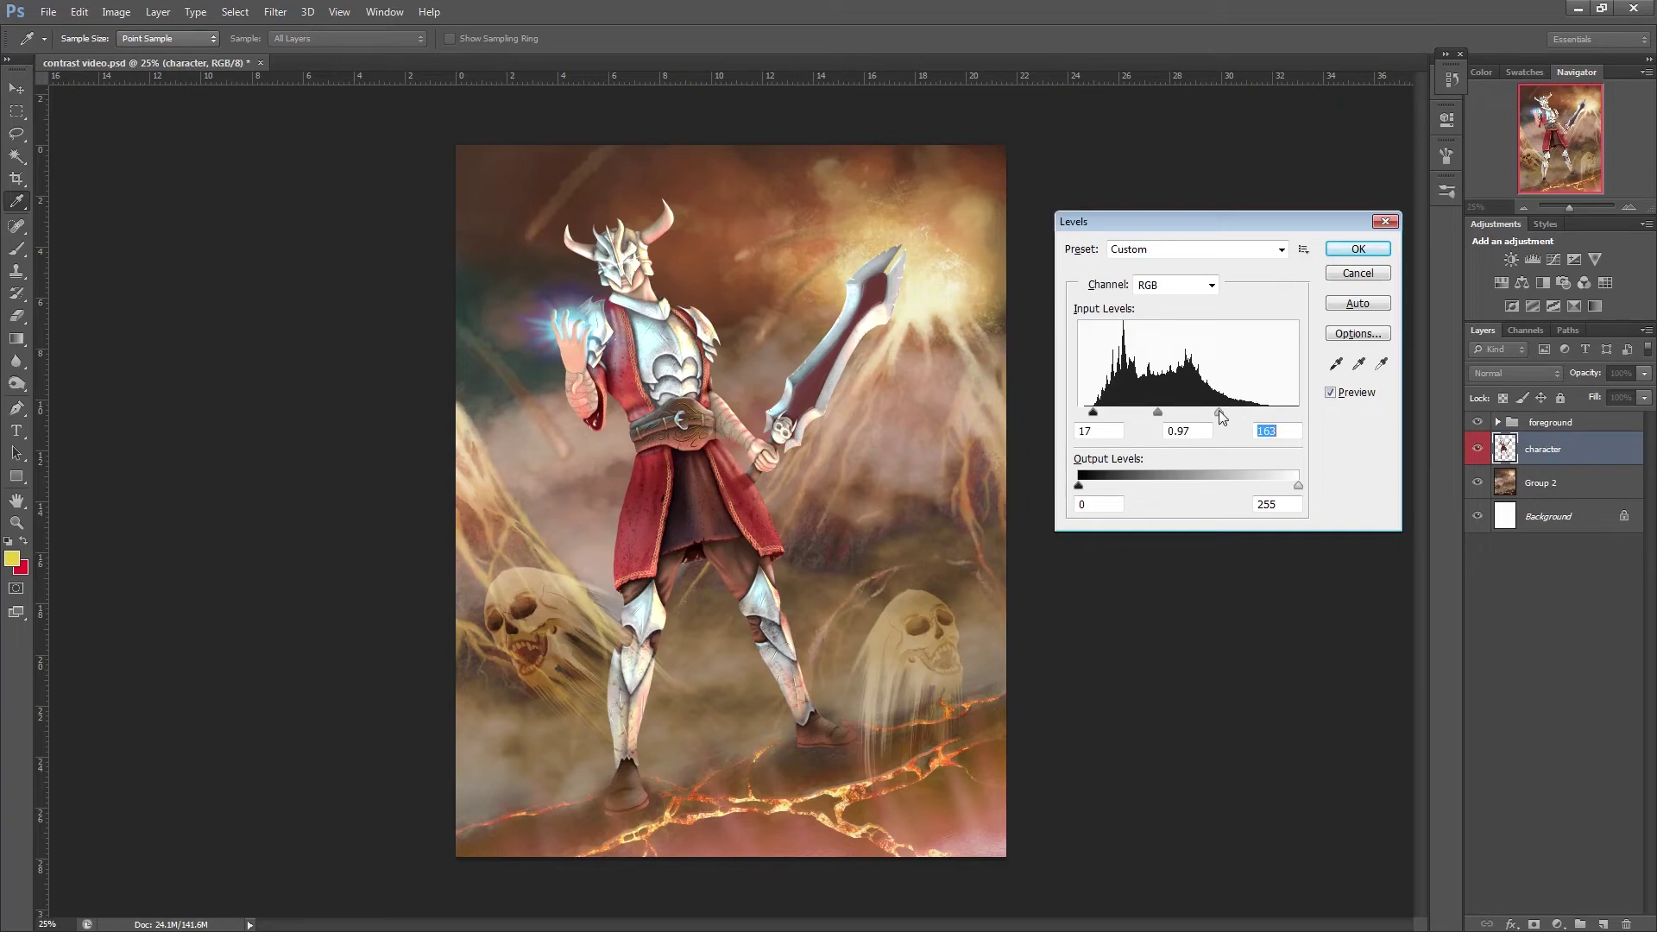
drag(1221, 417, 1265, 418)
drag(1094, 414, 1098, 423)
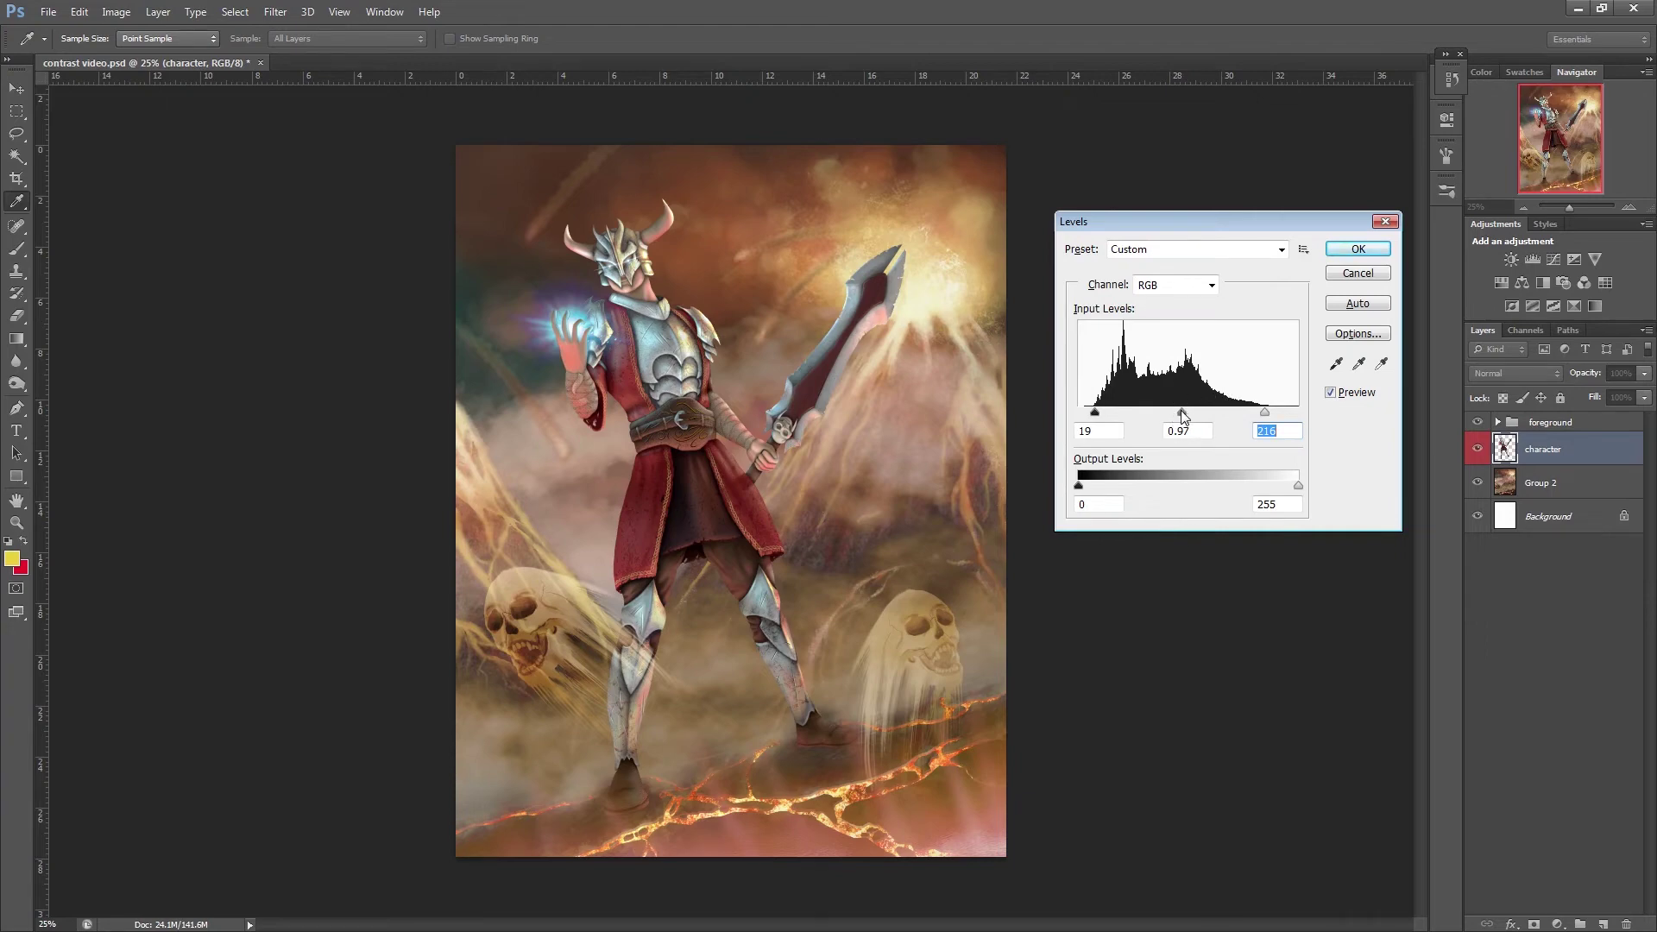
- Try midtone values from 0.58 to 1.32 and 0.96, then reset the midtones to 1.00
drag(1182, 414, 1146, 420)
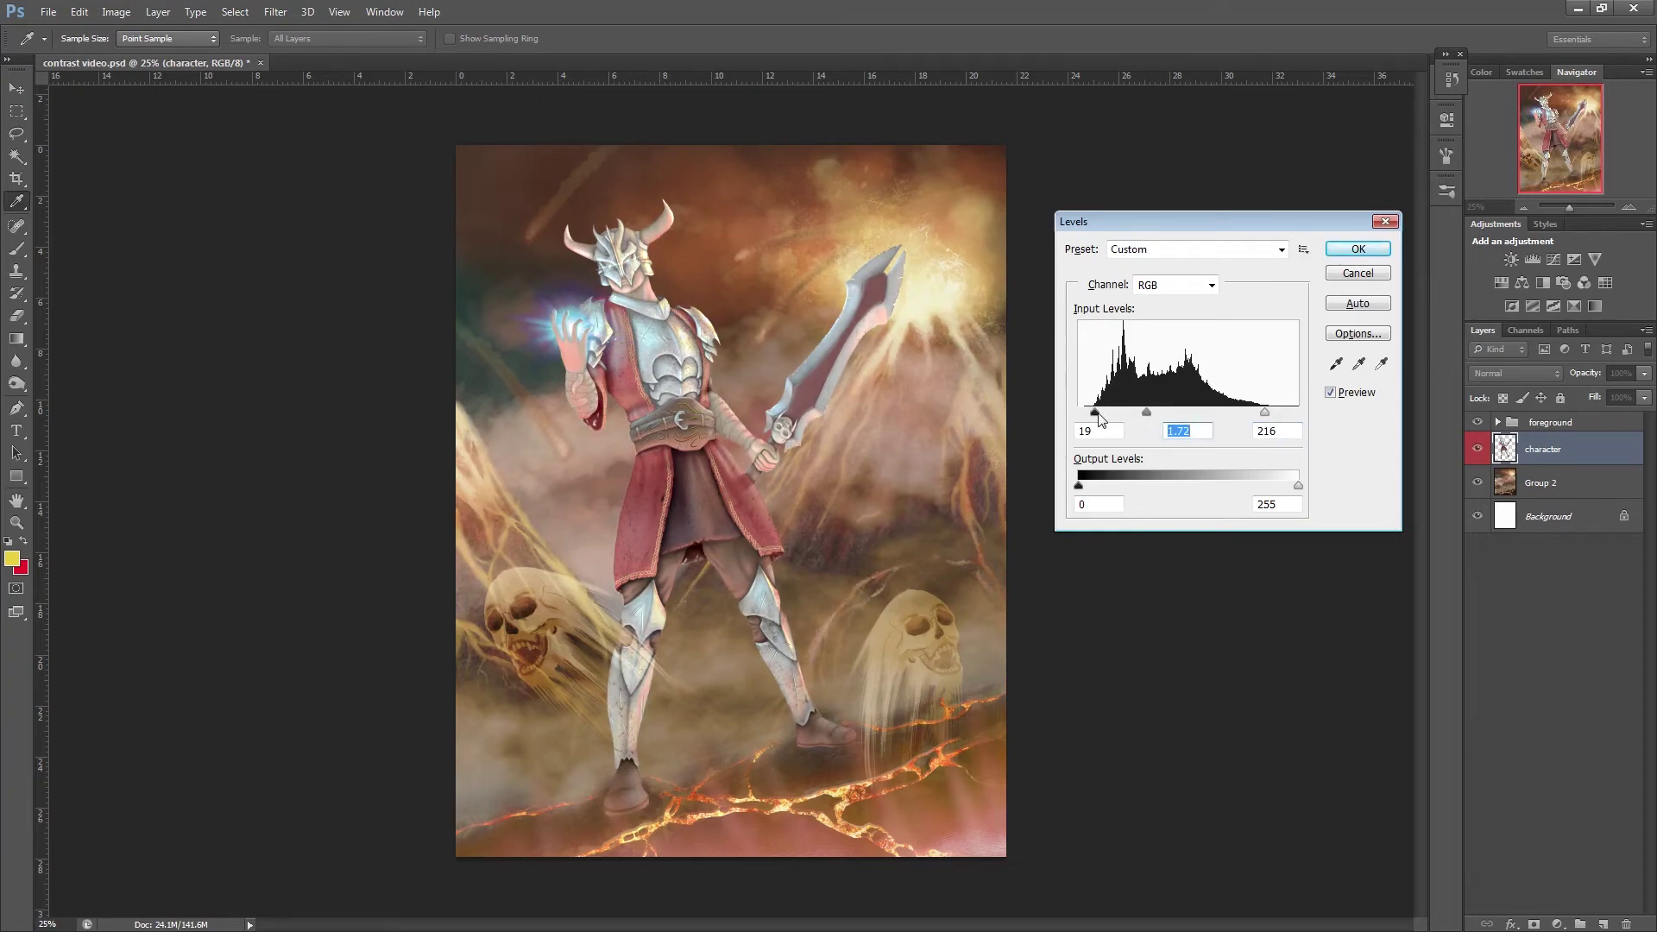
drag(1146, 418, 1204, 417)
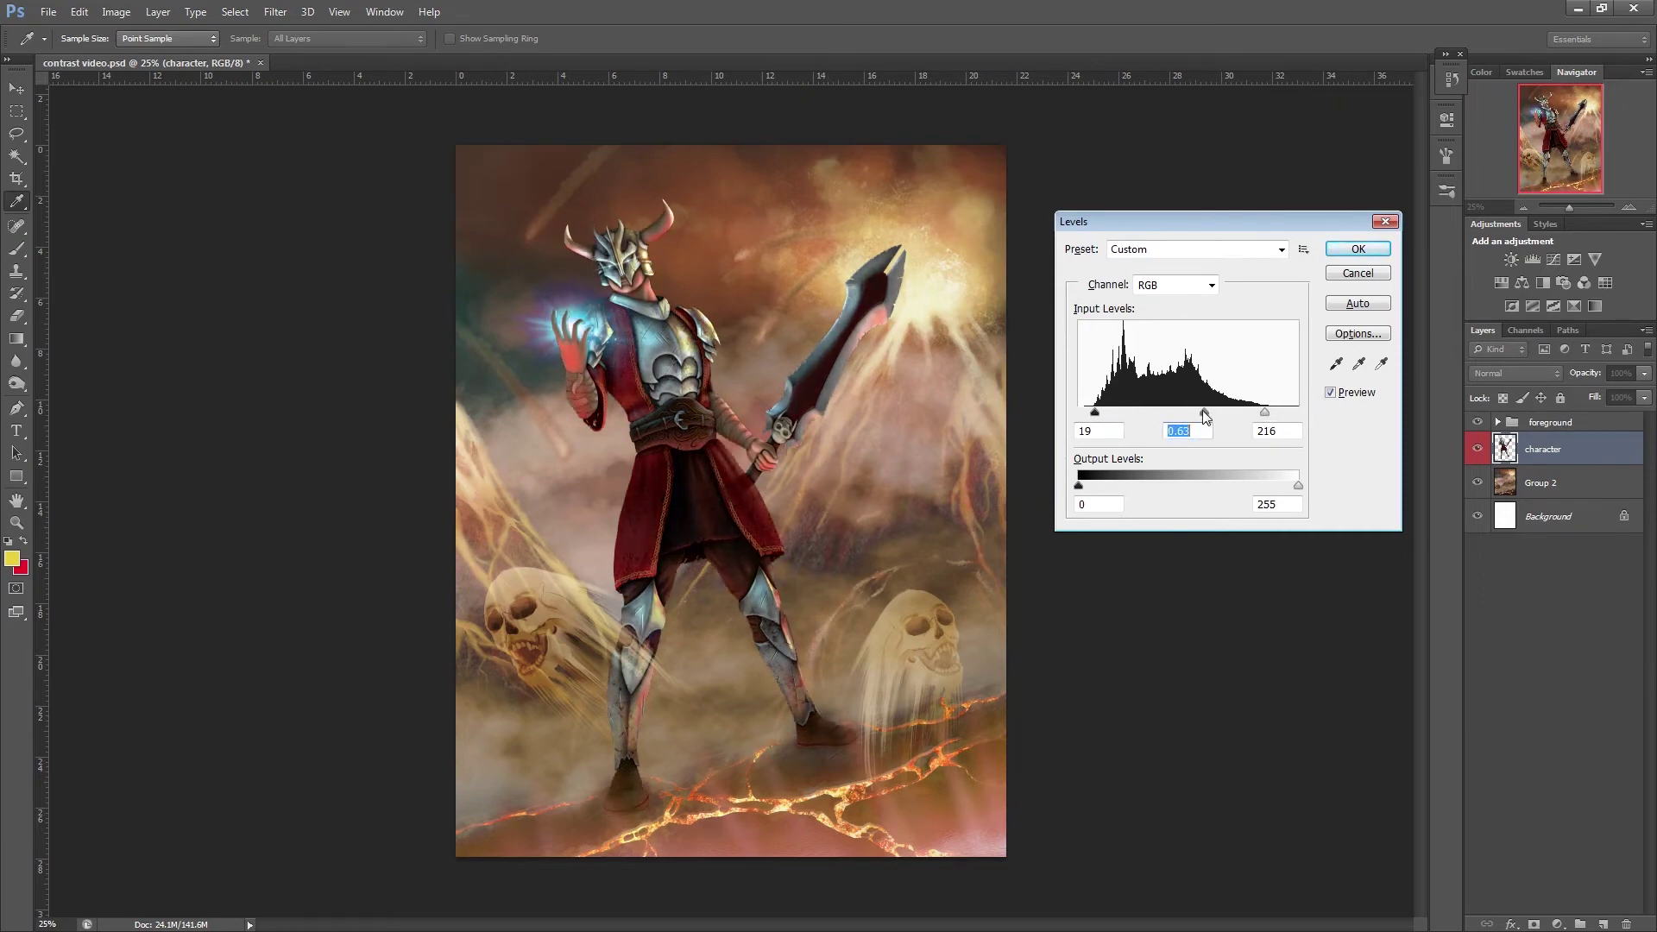
drag(1204, 413, 1138, 418)
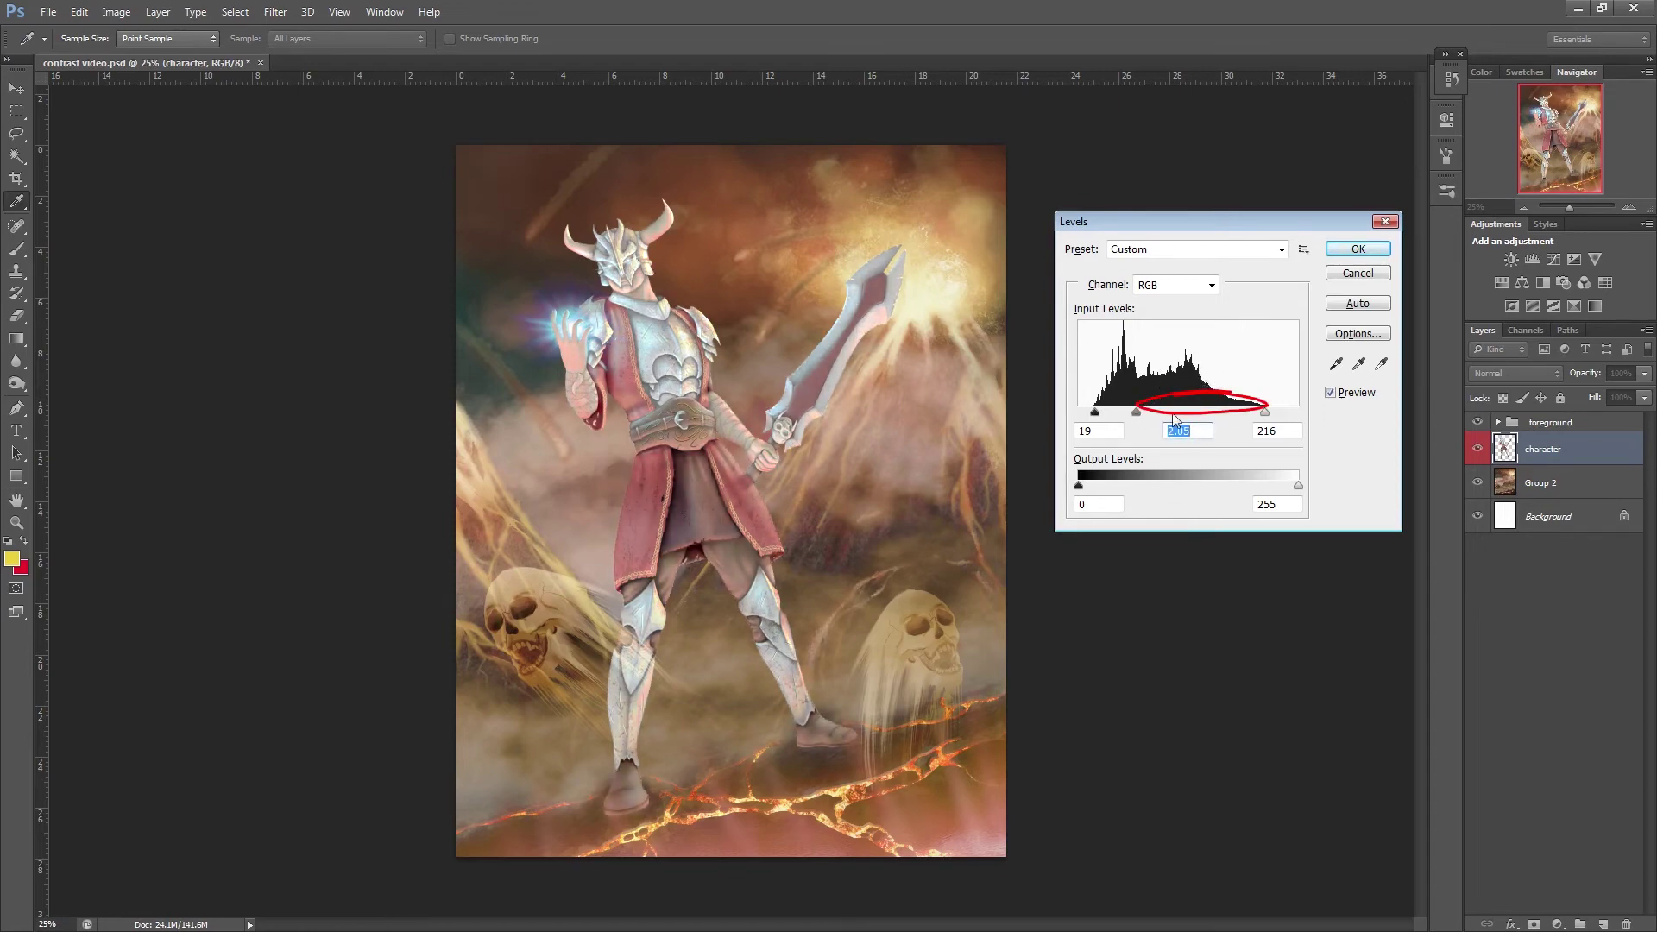
drag(1141, 414, 1213, 418)
text(0.96)
key(Tab)
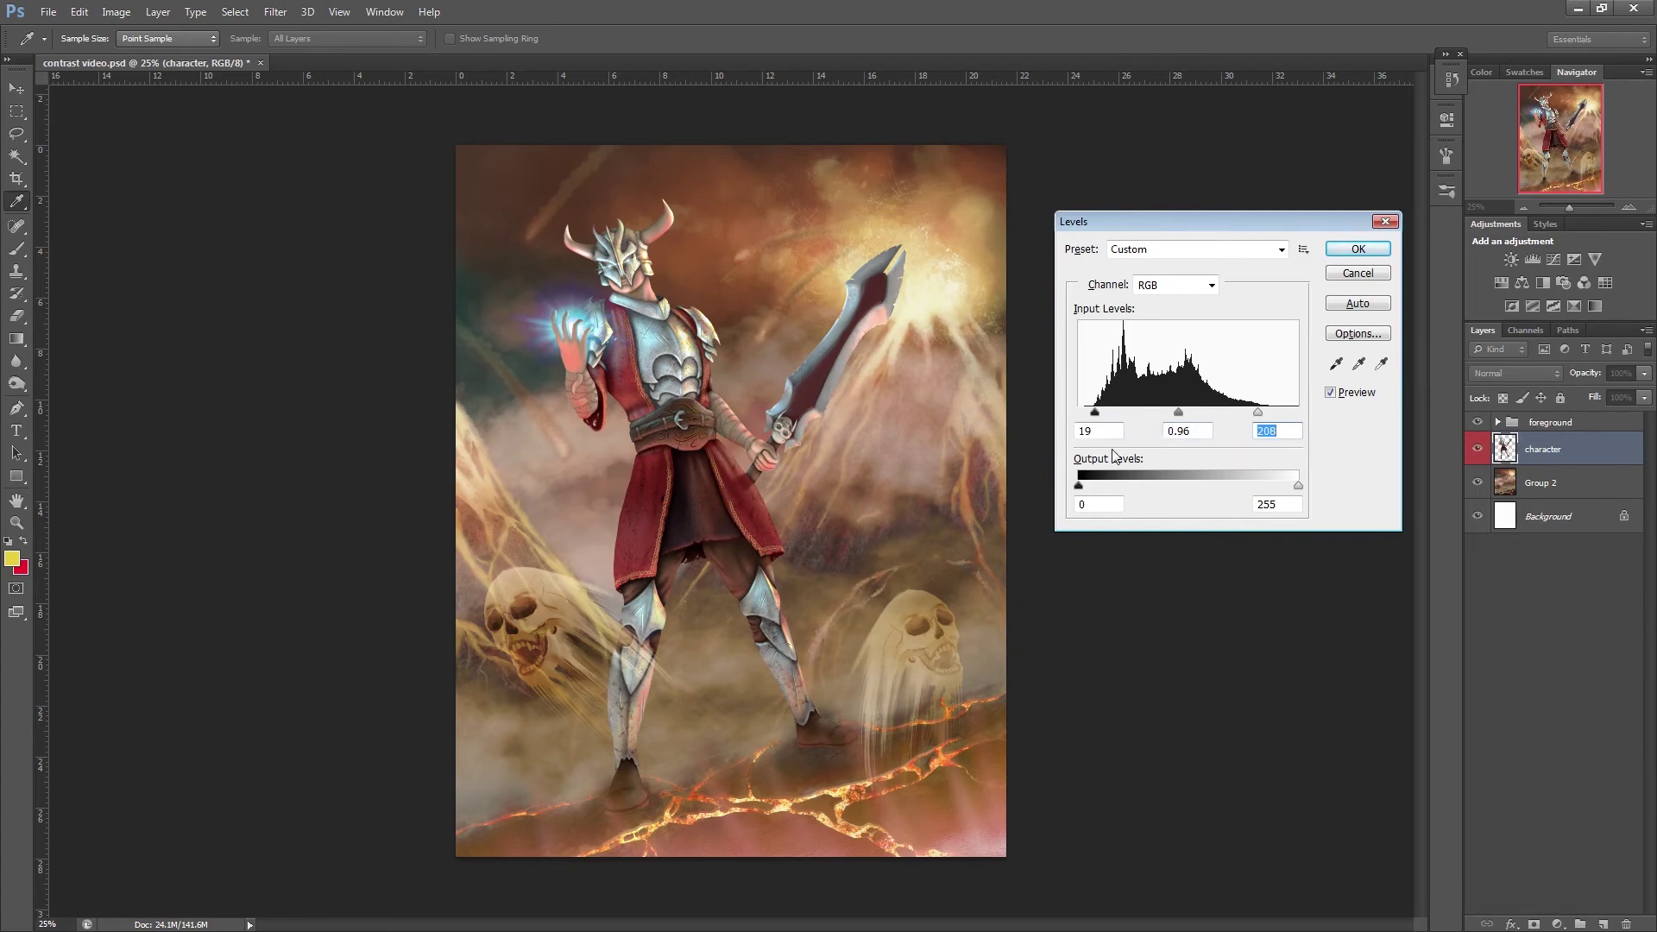
key(shift+Tab)
- Raise the black input point to about 31–33 and lower the white input to 196
drag(1099, 417, 1111, 421)
key(Tab)
key(Tab)
key(Down)
key(Down)
key(Down)
key(Down)
key(Down)
key(Down)
key(Down)
key(Down)
key(Down)
key(Down)
key(Down)
key(Down)
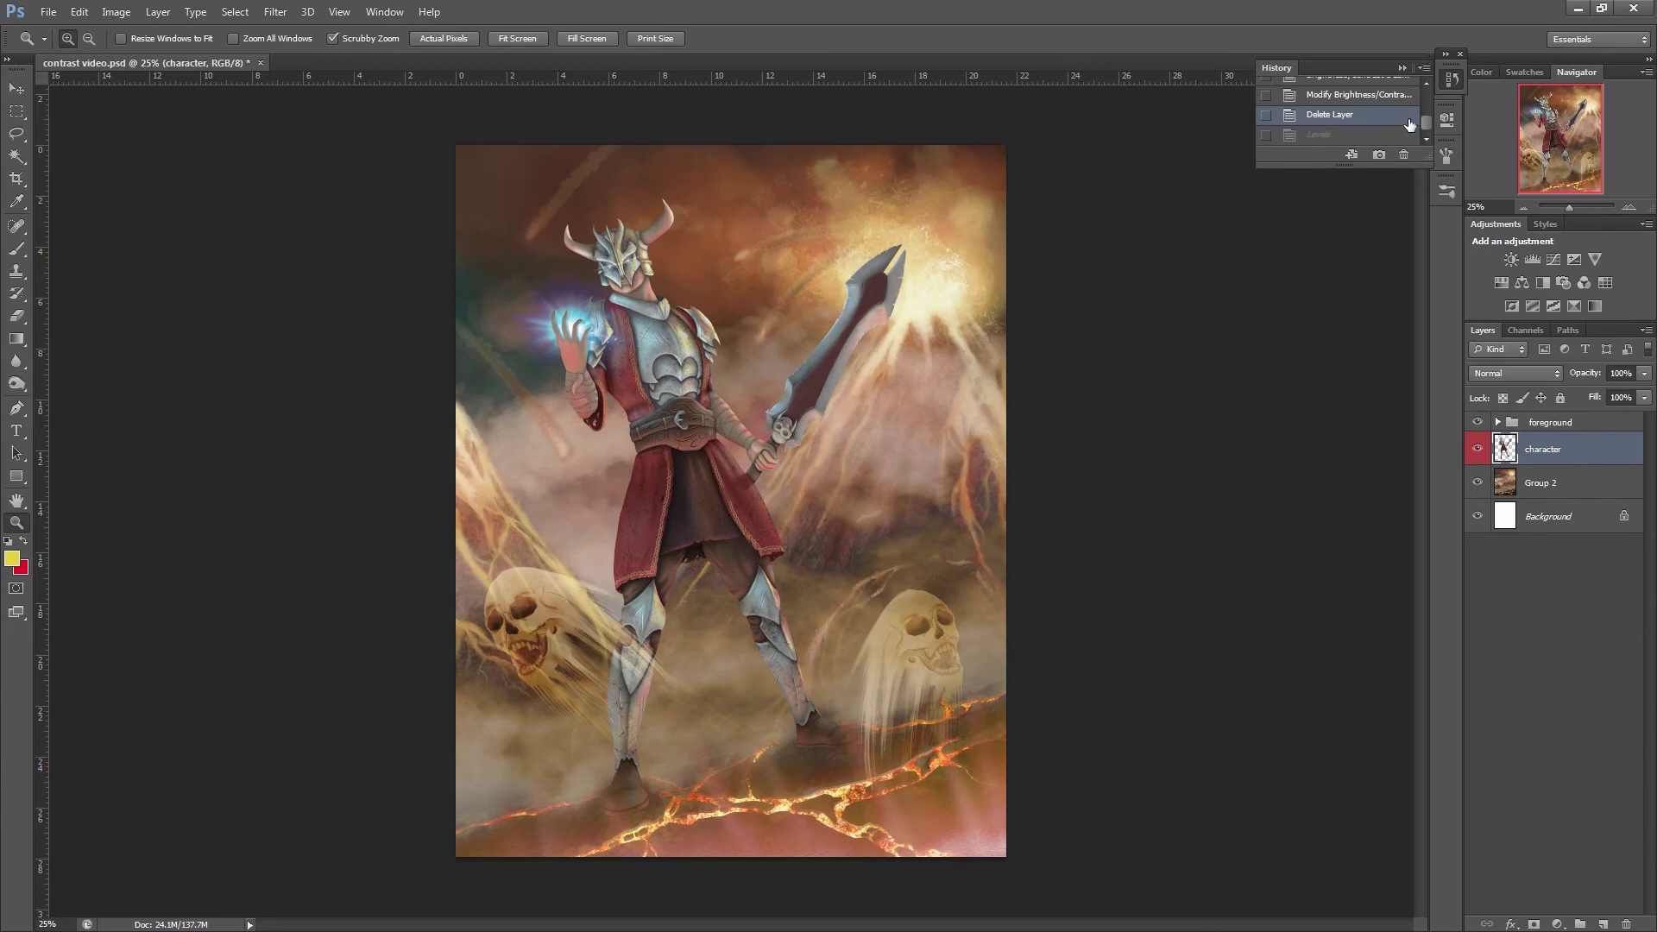
- Apply Levels, then toggle it on and off in History, ending on the unadjusted character
click(1397, 135)
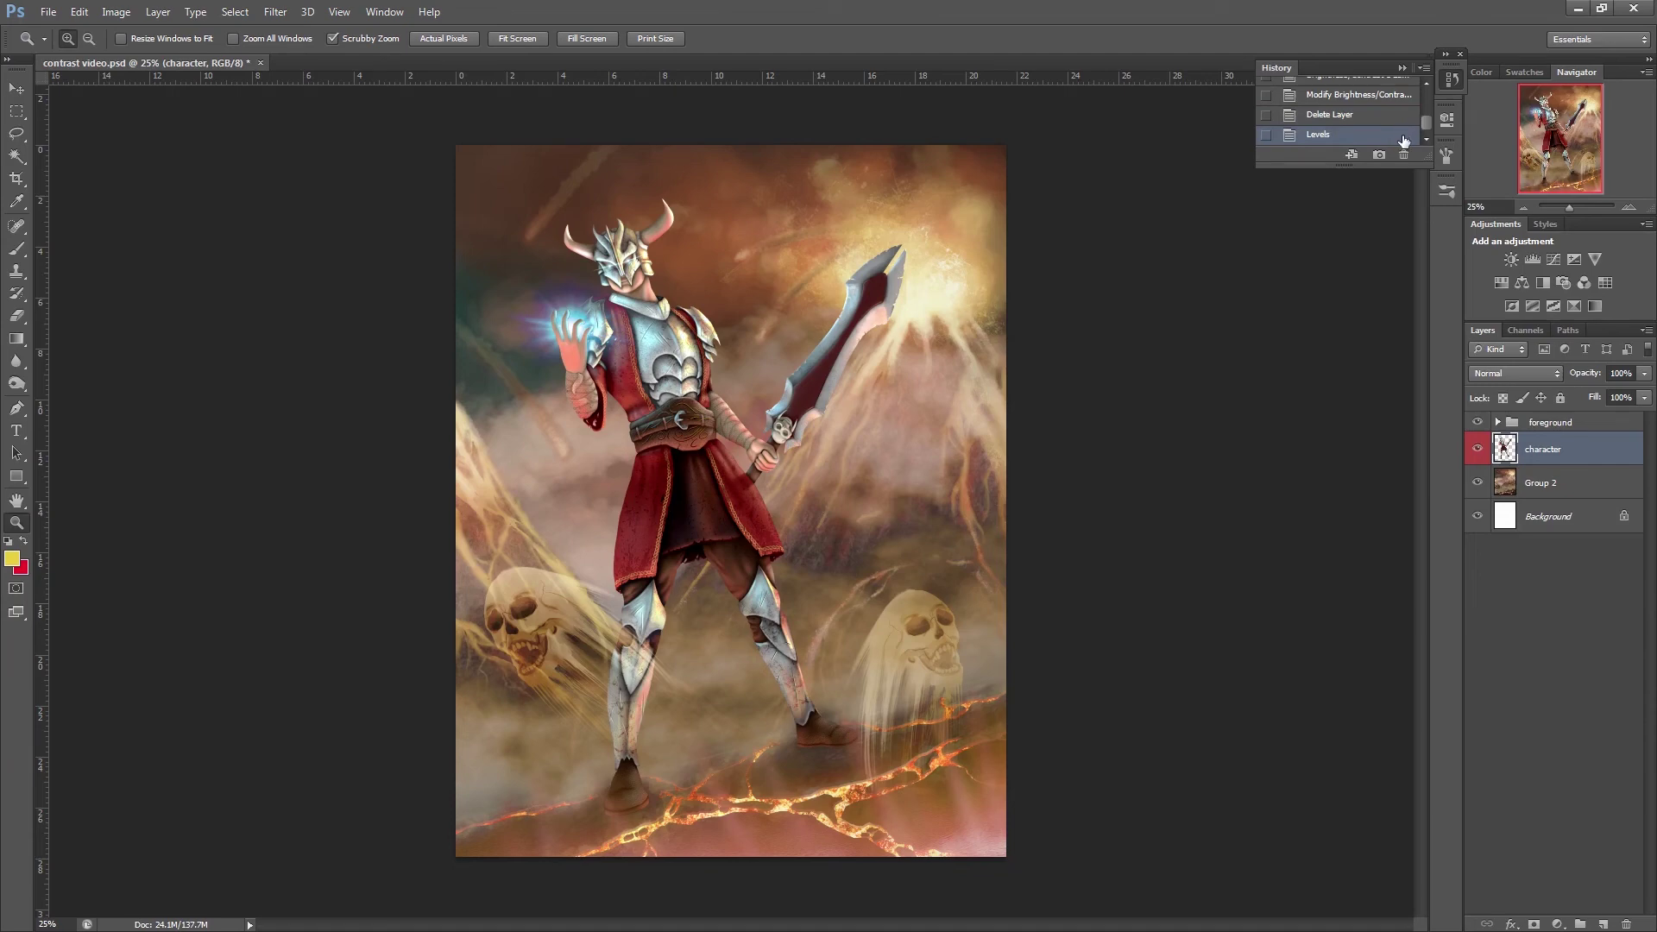
click(1394, 116)
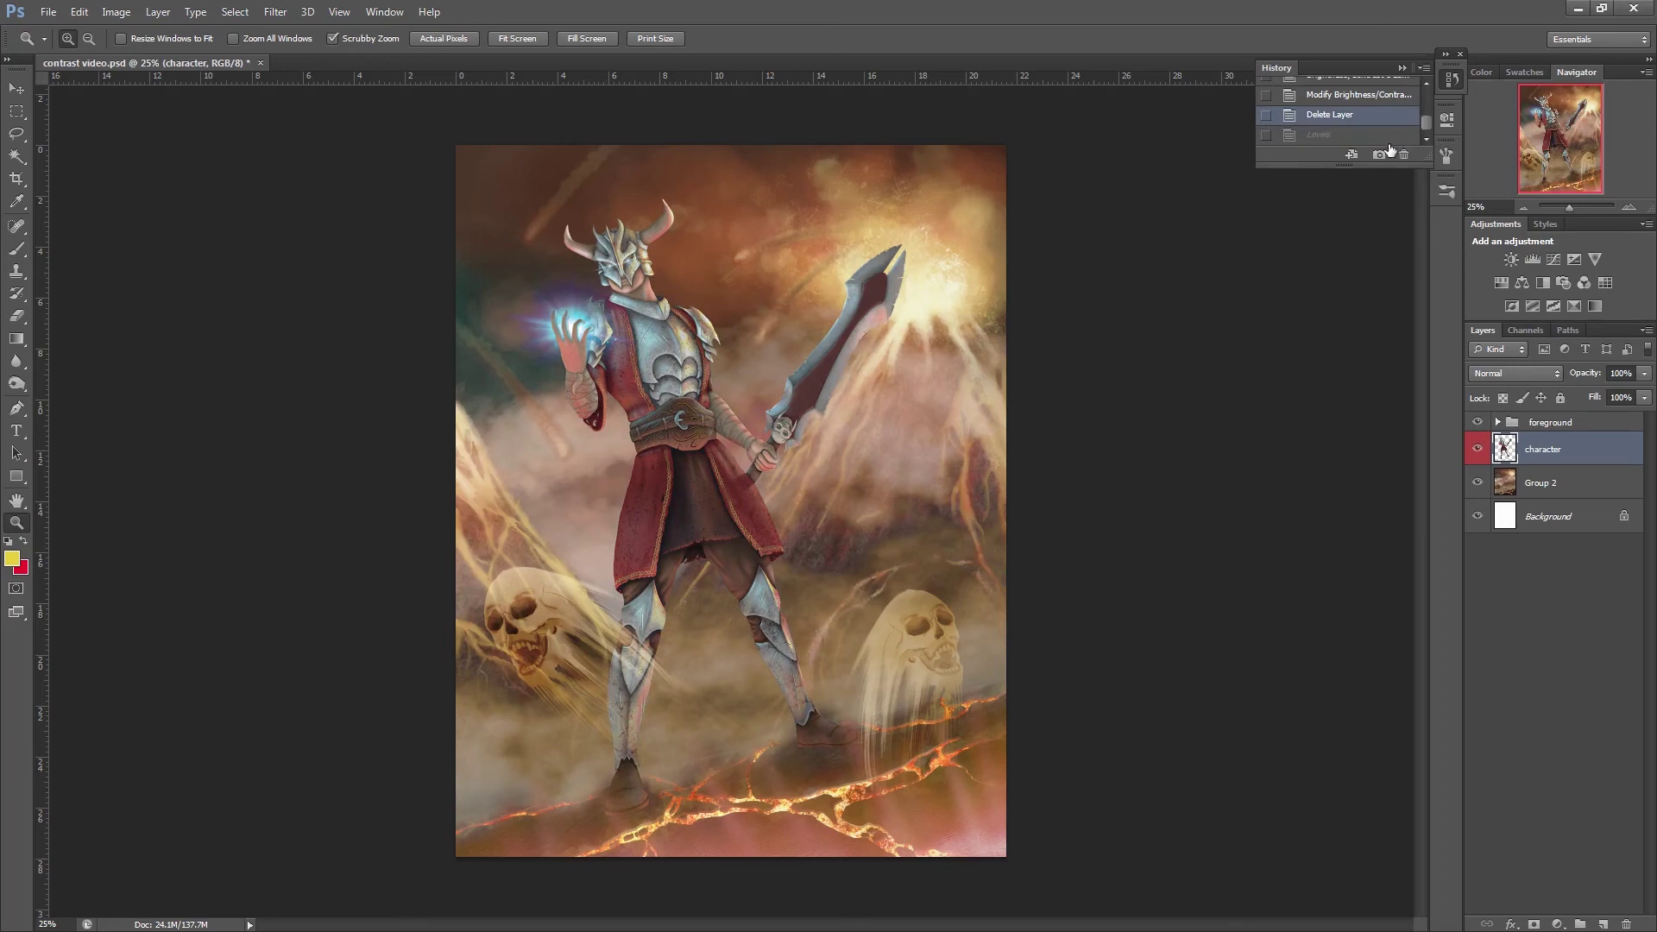
click(1336, 132)
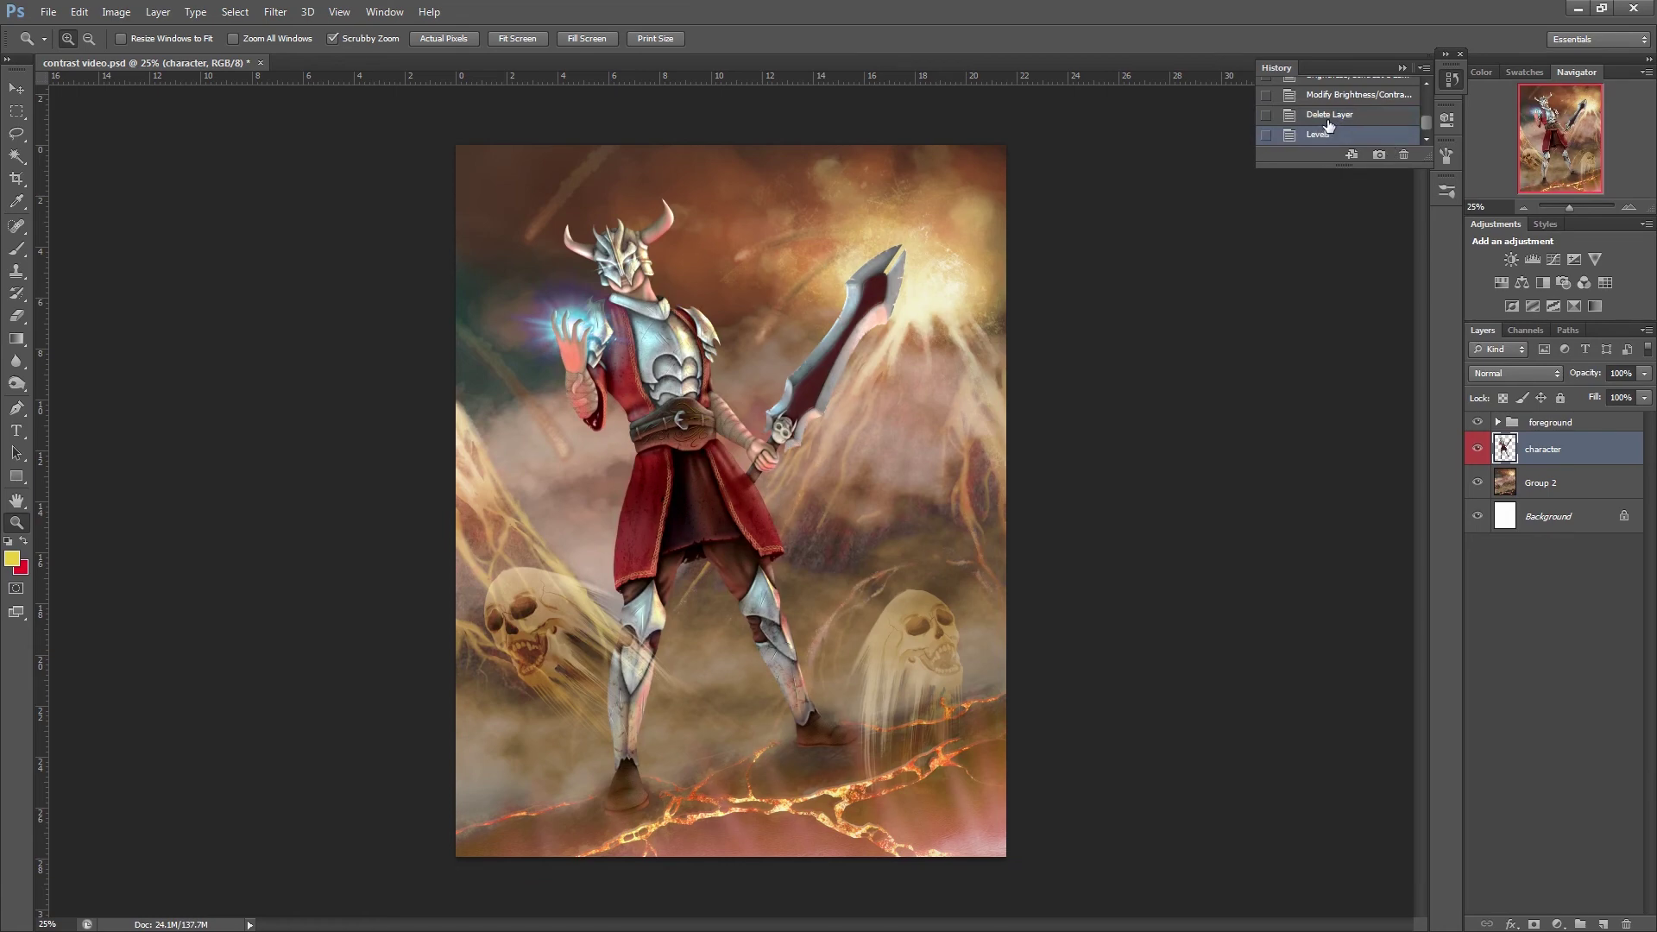
click(1330, 118)
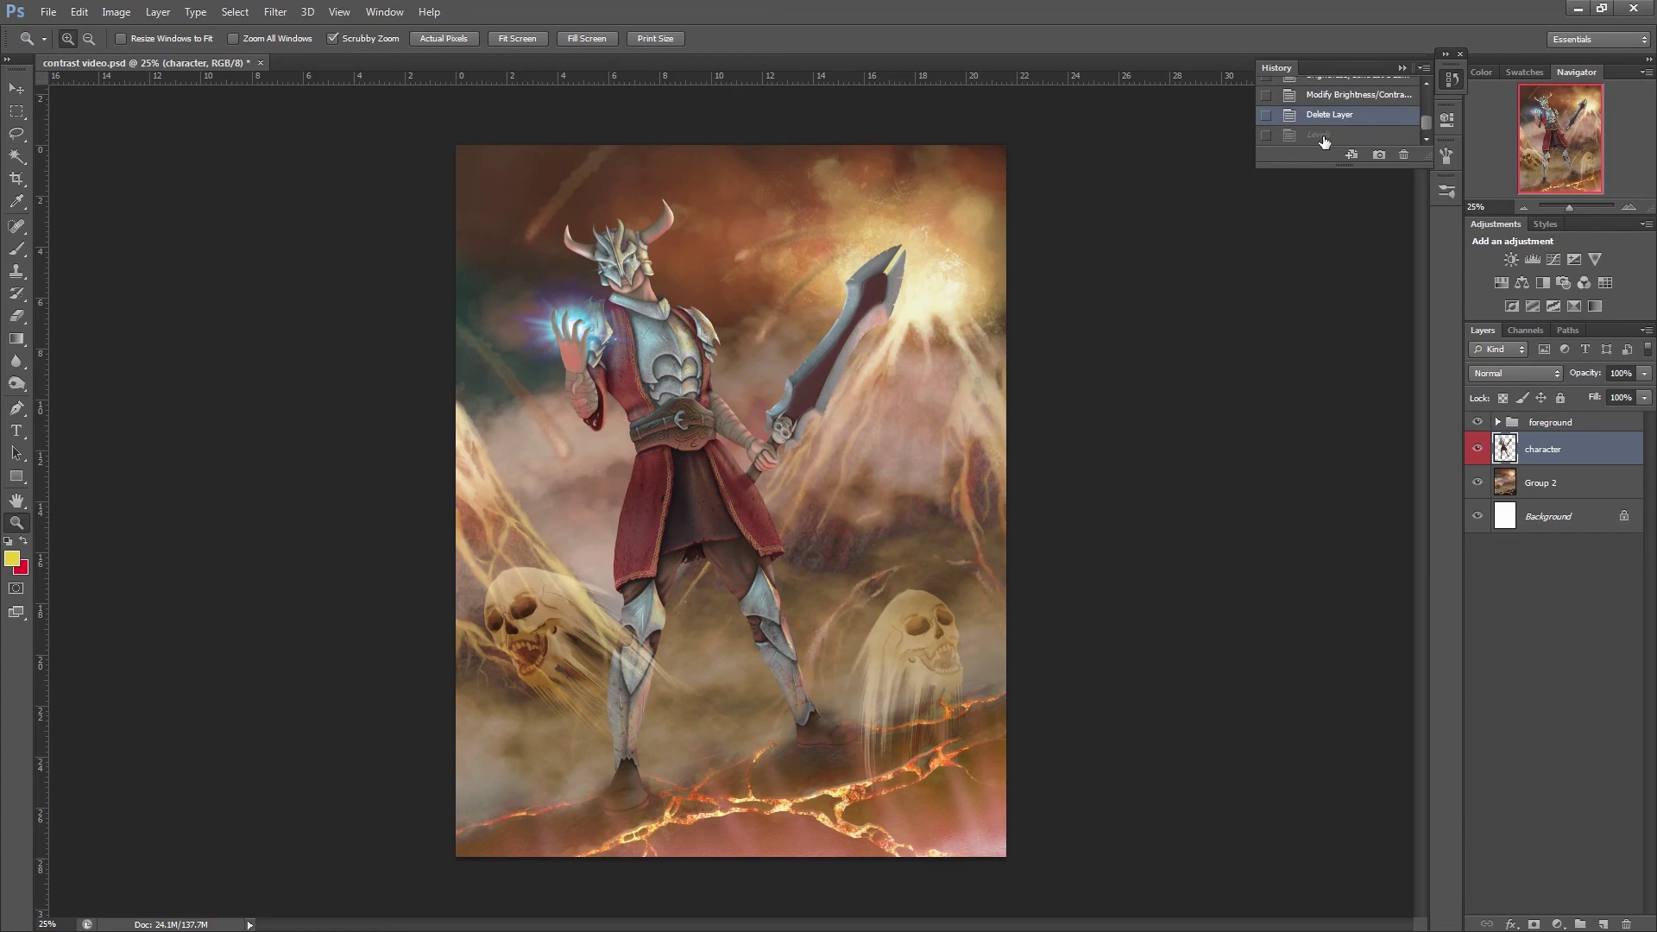
click(1325, 136)
click(1329, 118)
click(1325, 136)
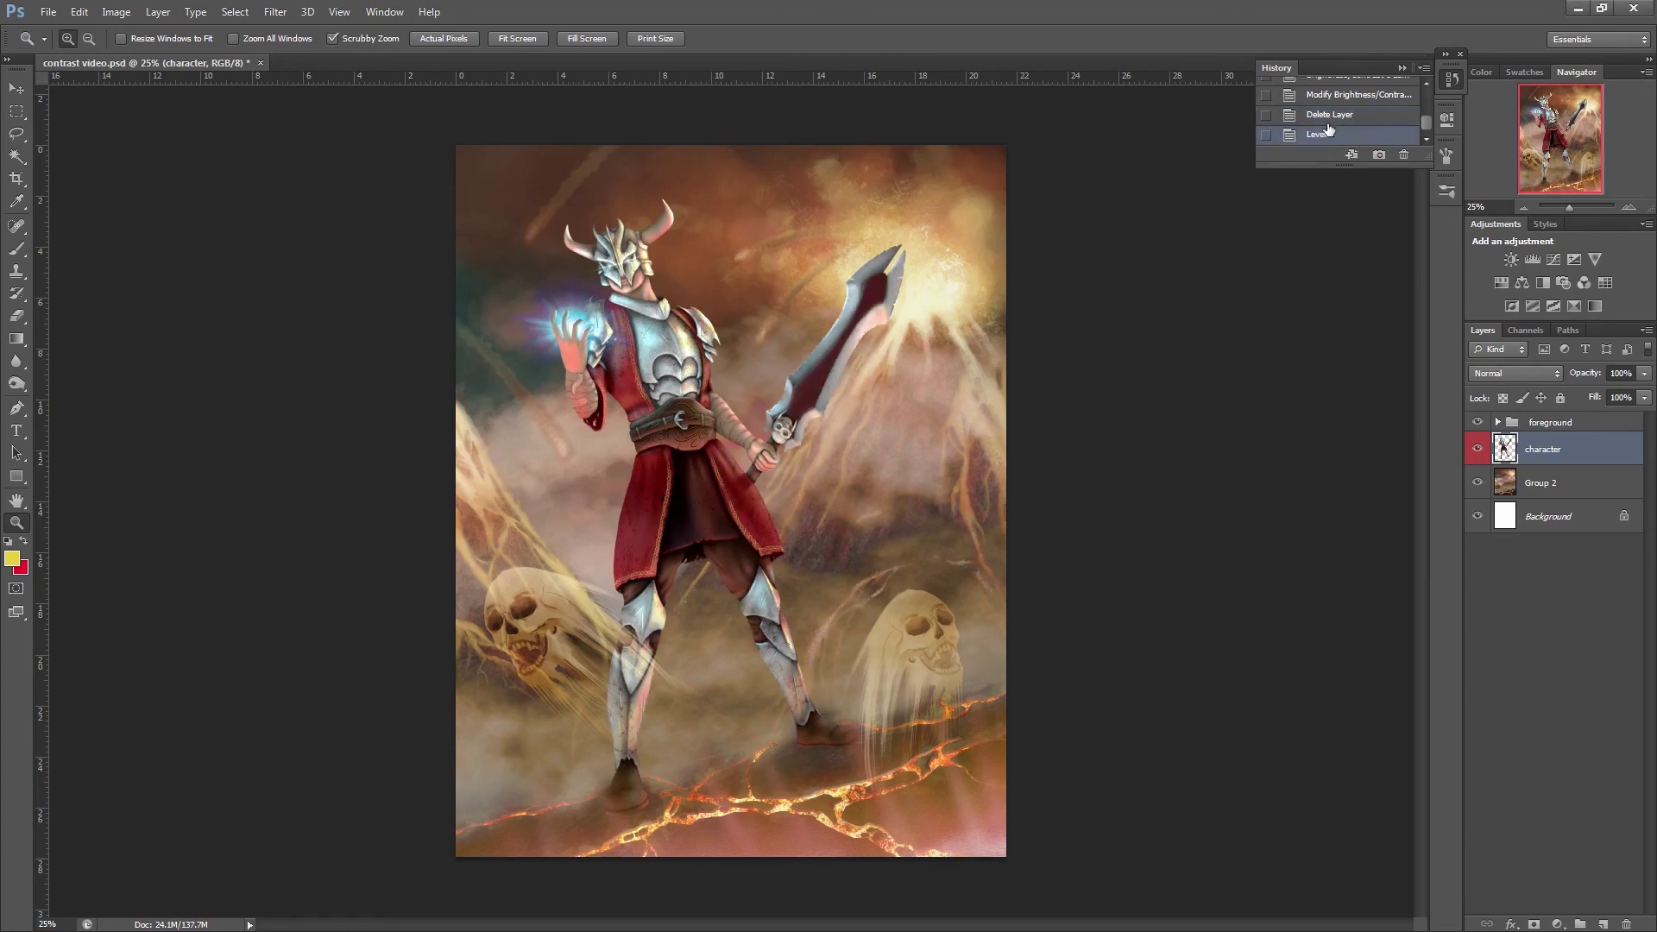
click(1329, 119)
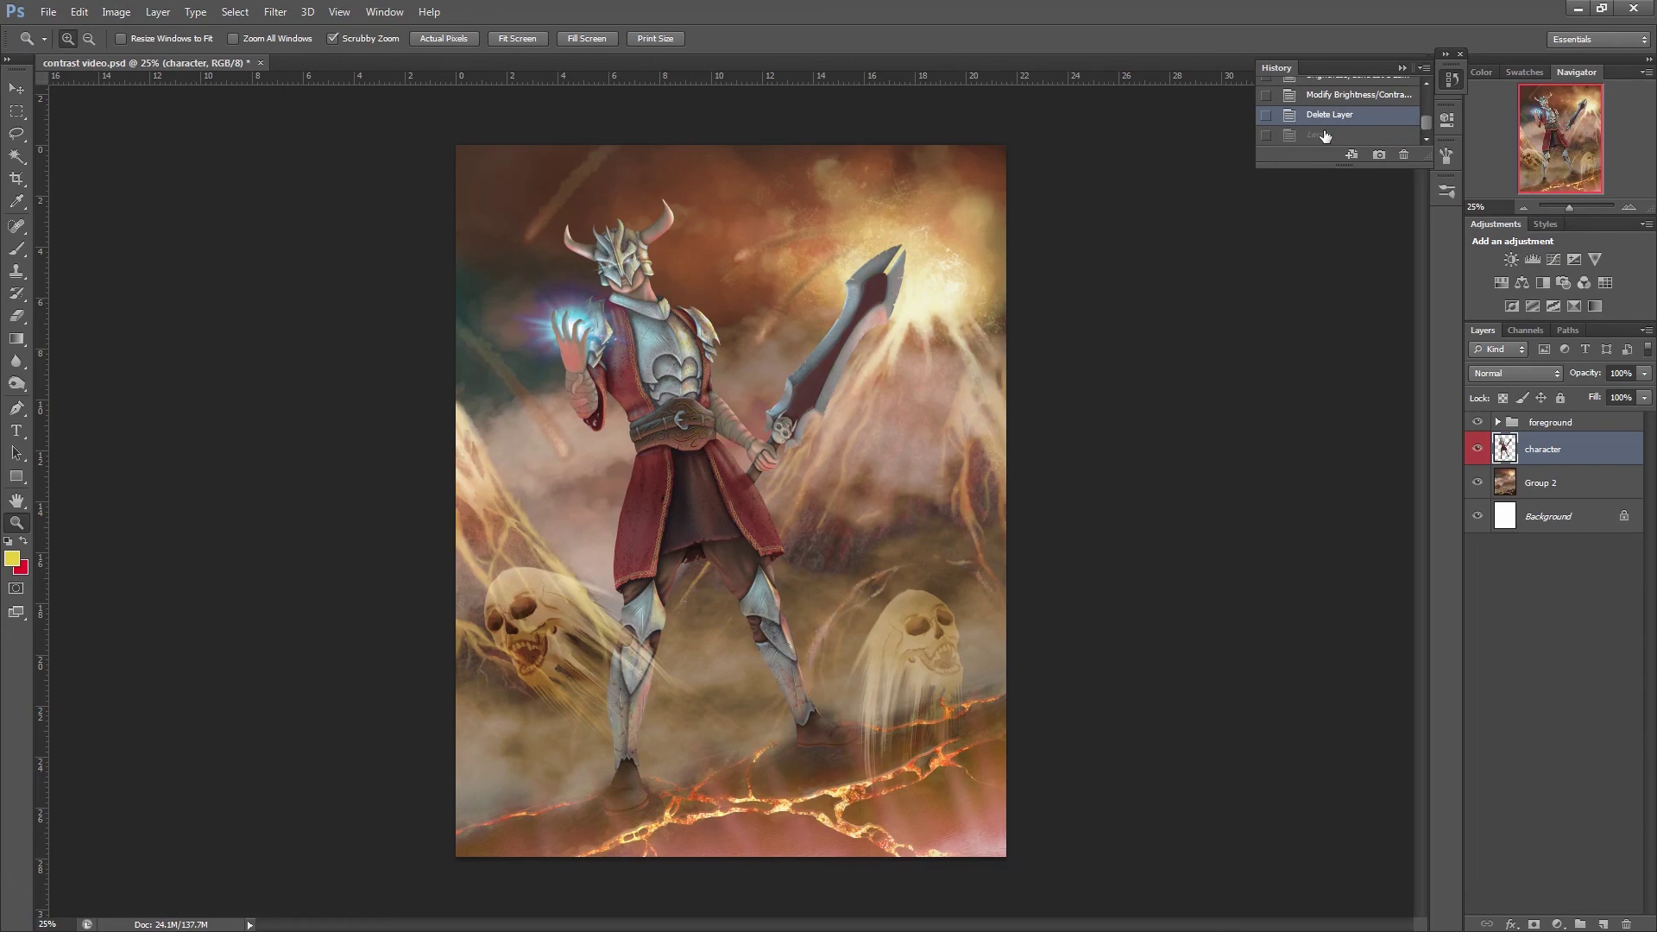
click(1325, 135)
click(1328, 124)
click(1327, 138)
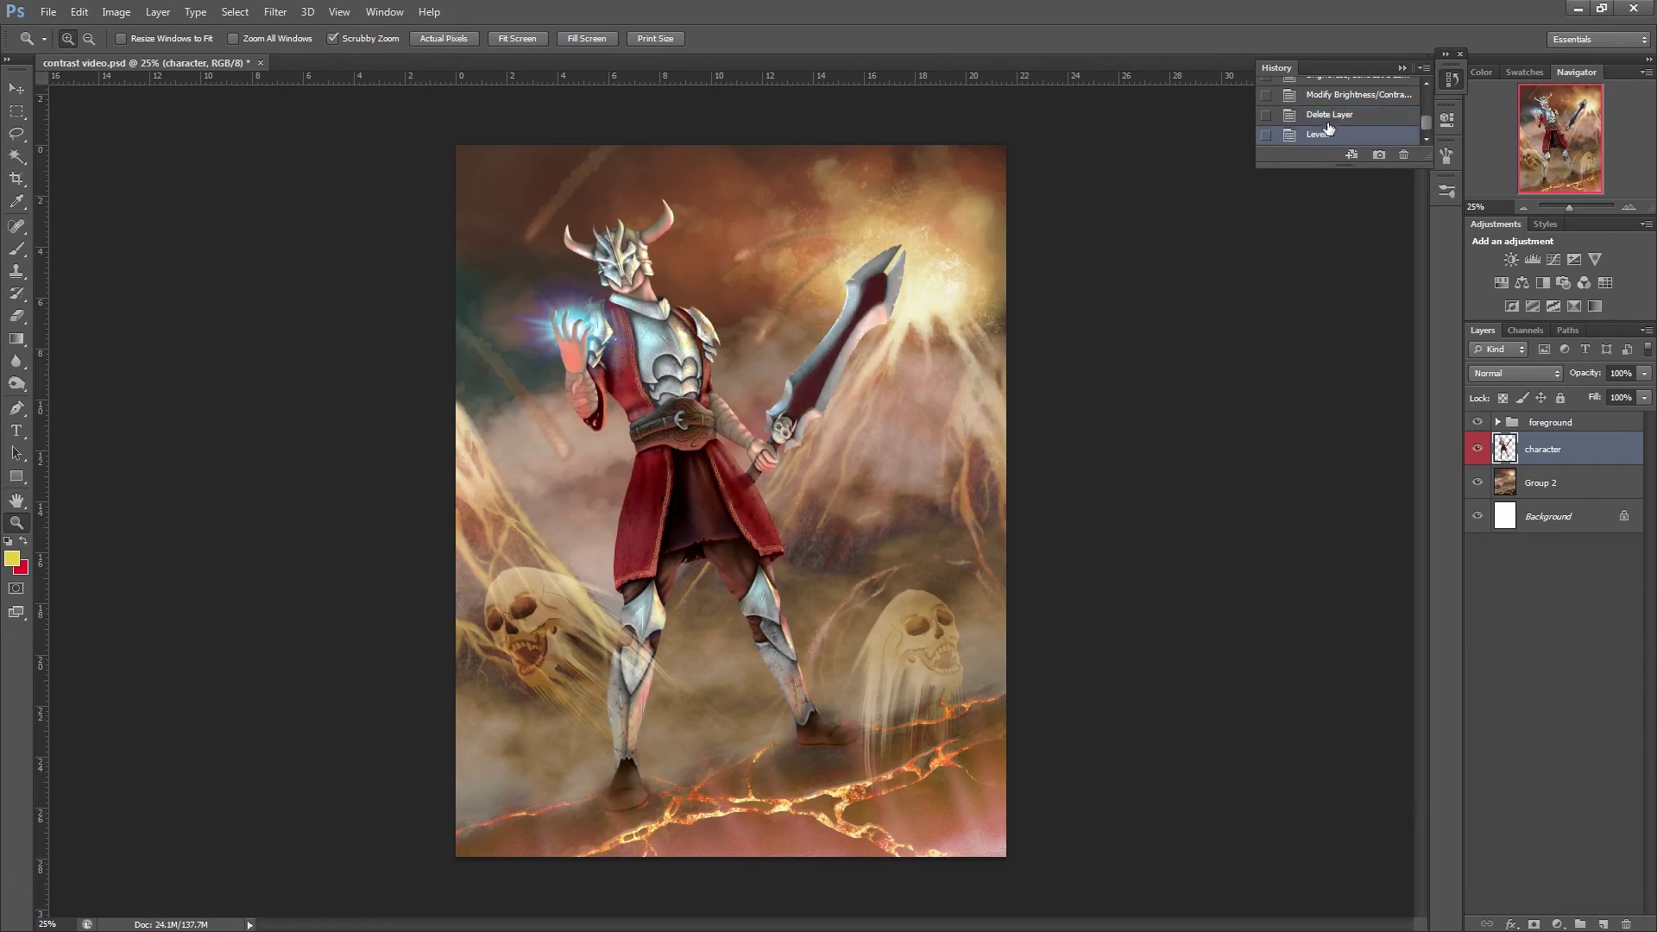
click(1327, 124)
click(1325, 138)
click(1328, 121)
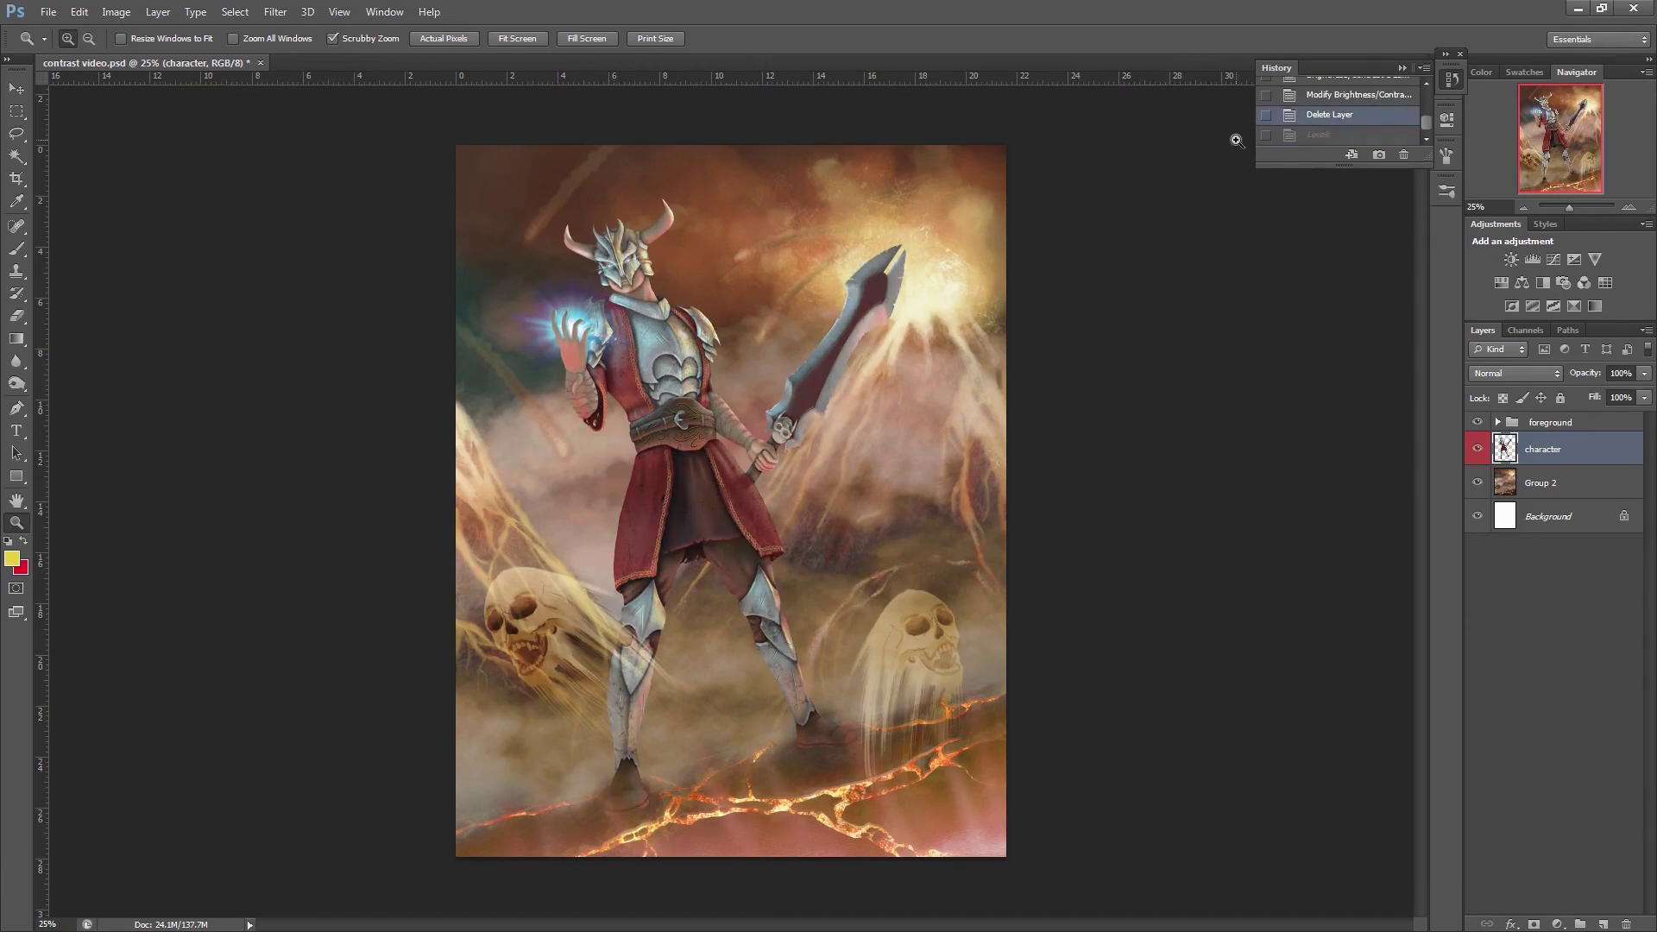